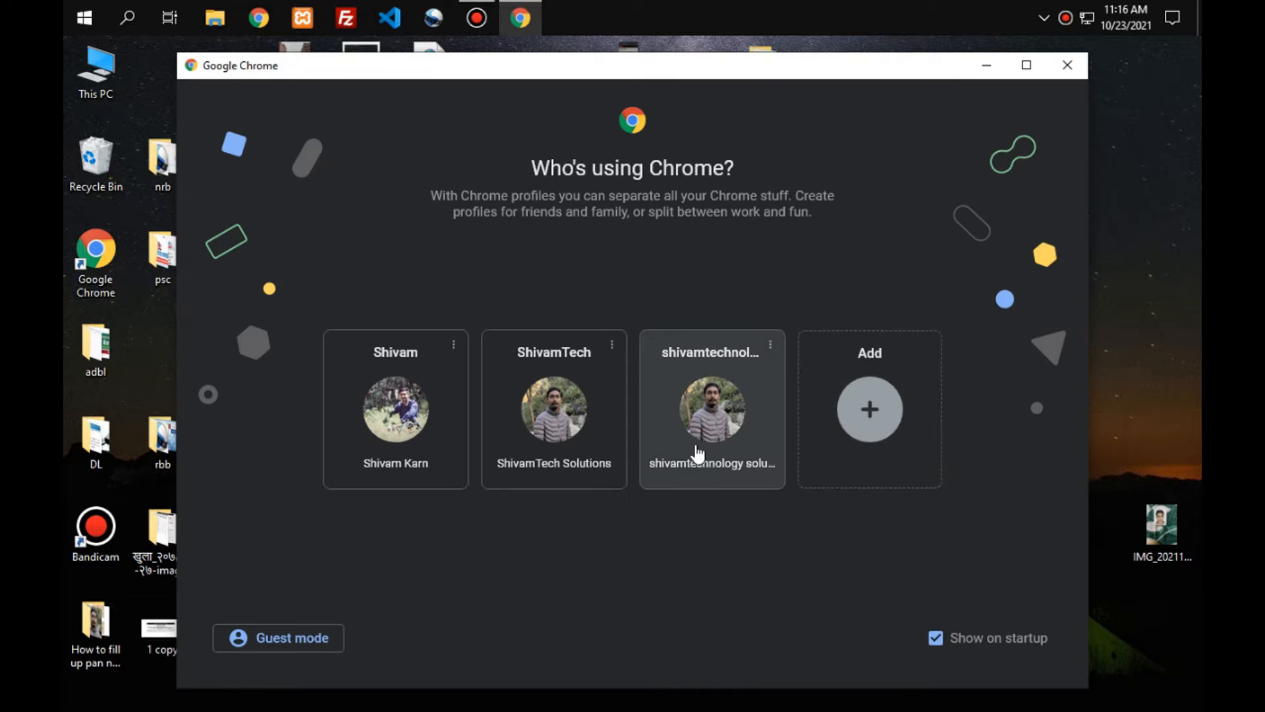
Launch Google Chrome under the chosen profile to get a blank new tab.
left_click(709, 451)
Search 'dv.program.state' and open the official DV program site in its own tab, closing the search tab.
left_click(283, 82)
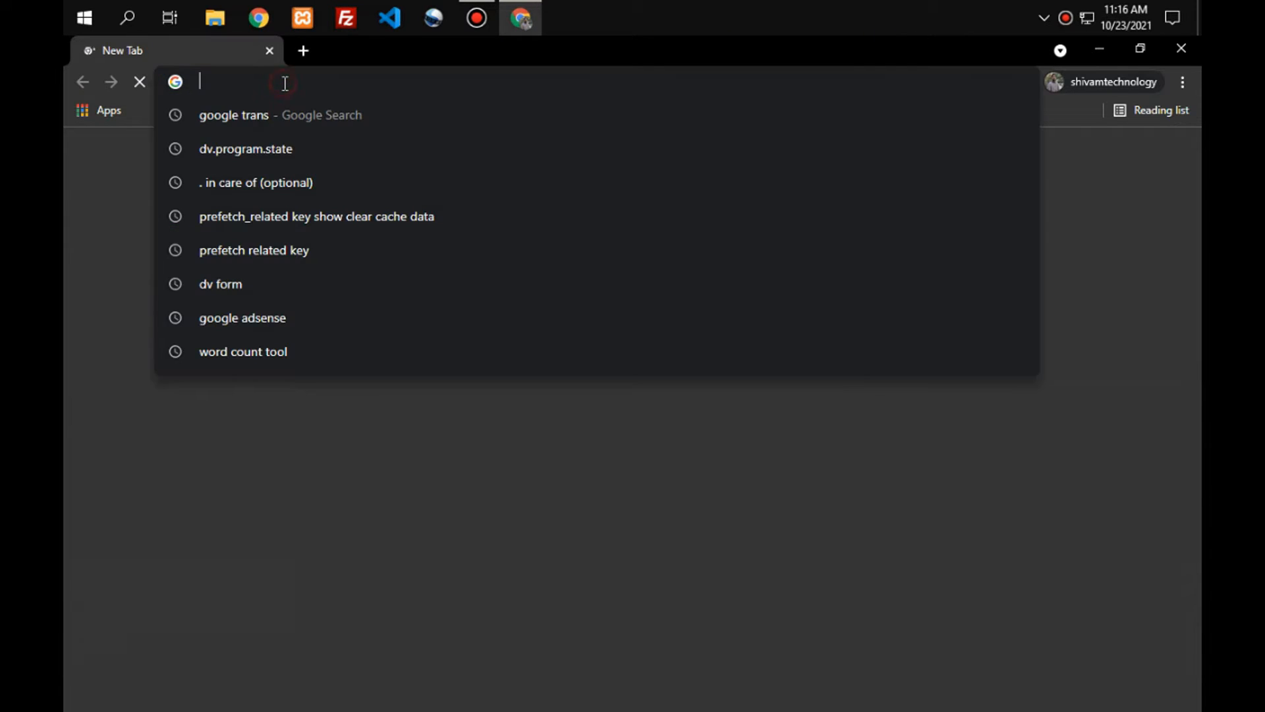
type("dv.program.state")
key("Return")
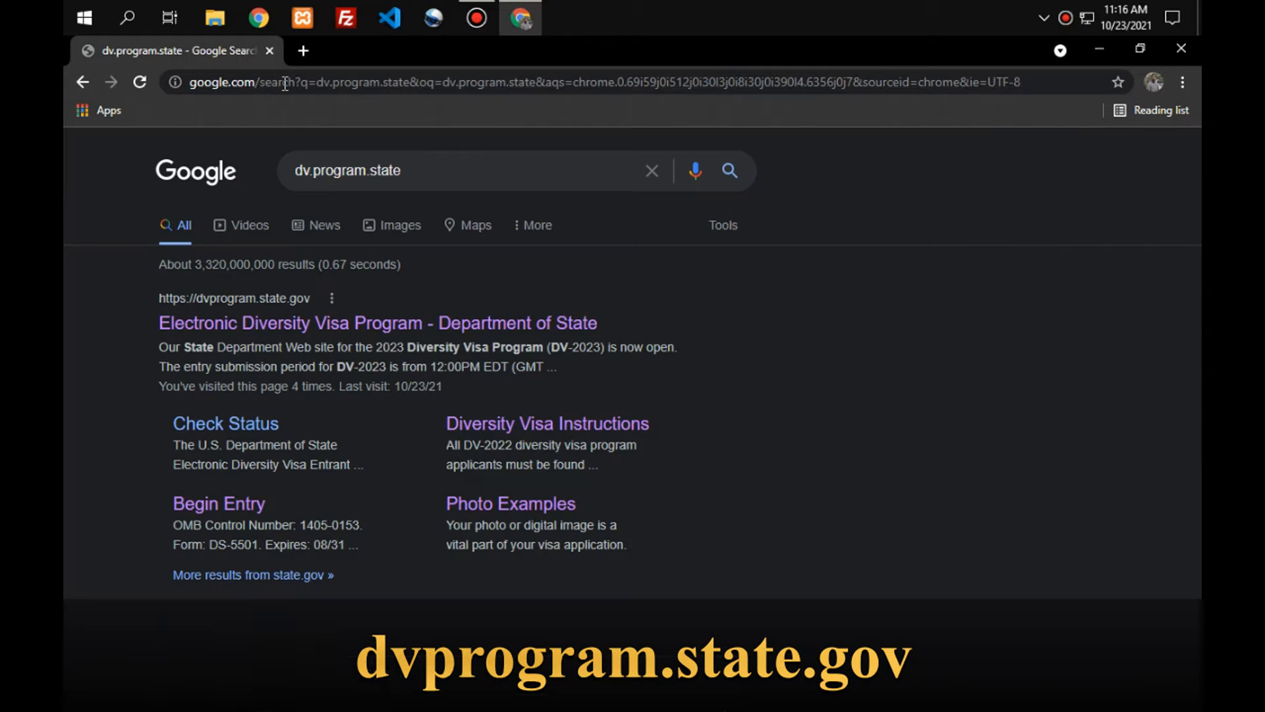
right_click(358, 327)
left_click(372, 338)
left_click(352, 52)
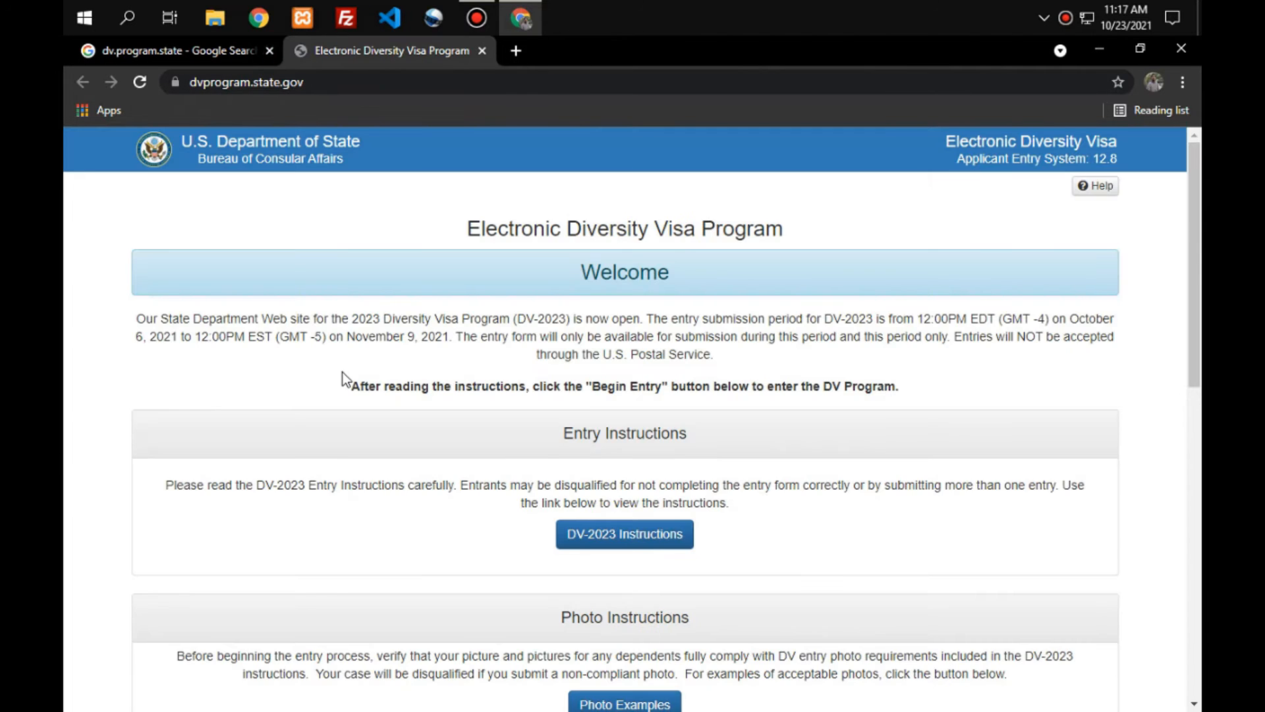
left_click(270, 51)
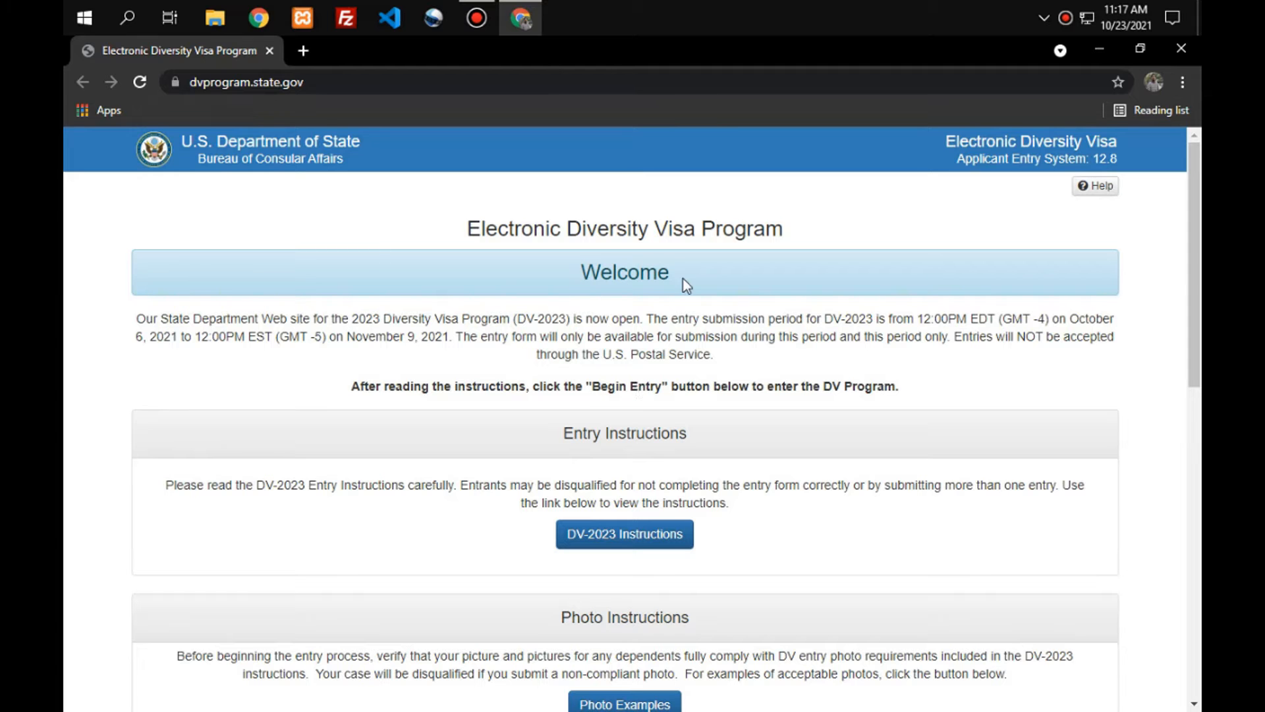
Scroll down the DV welcome page and begin the DV-2023 entry.
left_click_drag(460, 231, 782, 248)
scroll(781, 245, "down", 6)
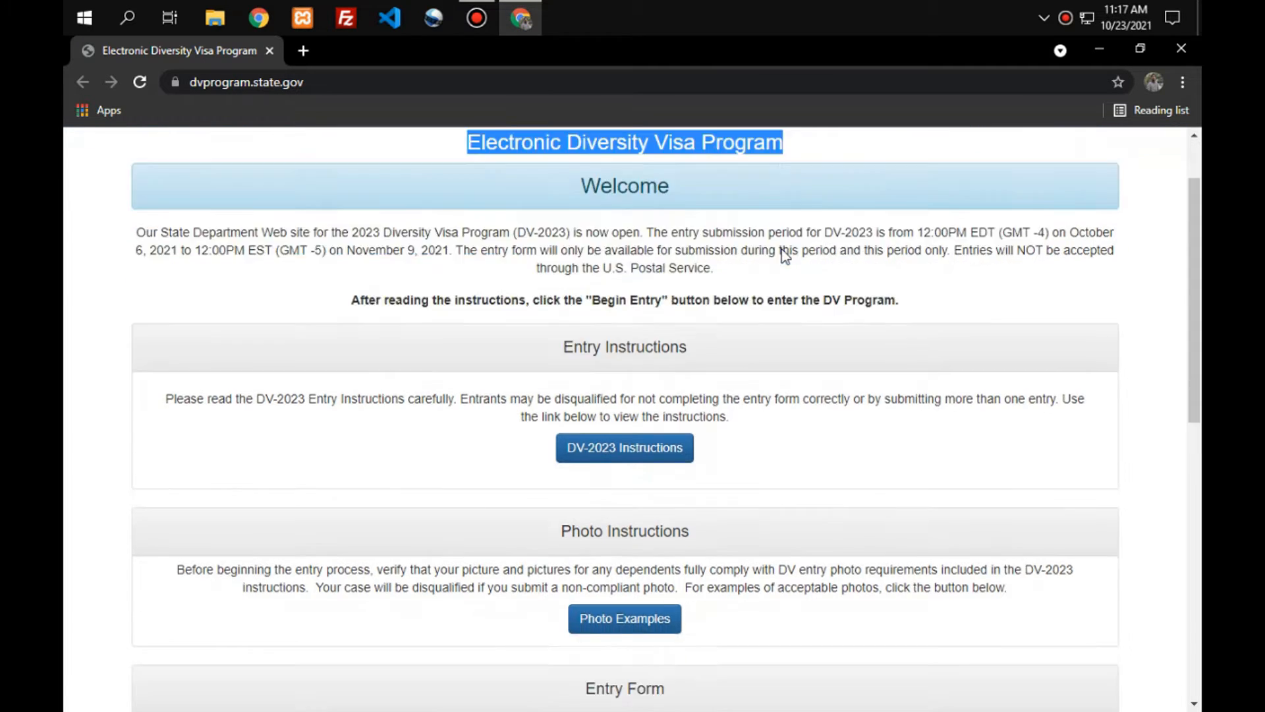
scroll(764, 283, "down", 2)
scroll(757, 304, "up", 4)
scroll(758, 303, "down", 3)
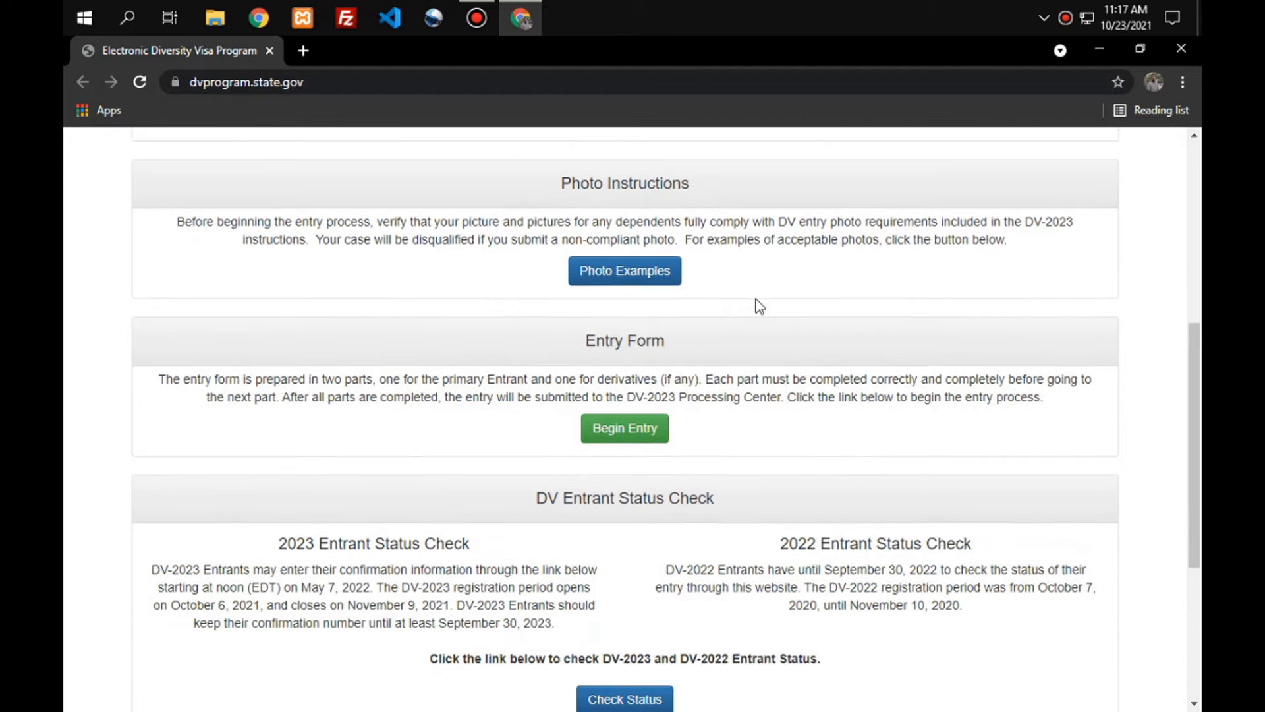
left_click(632, 406)
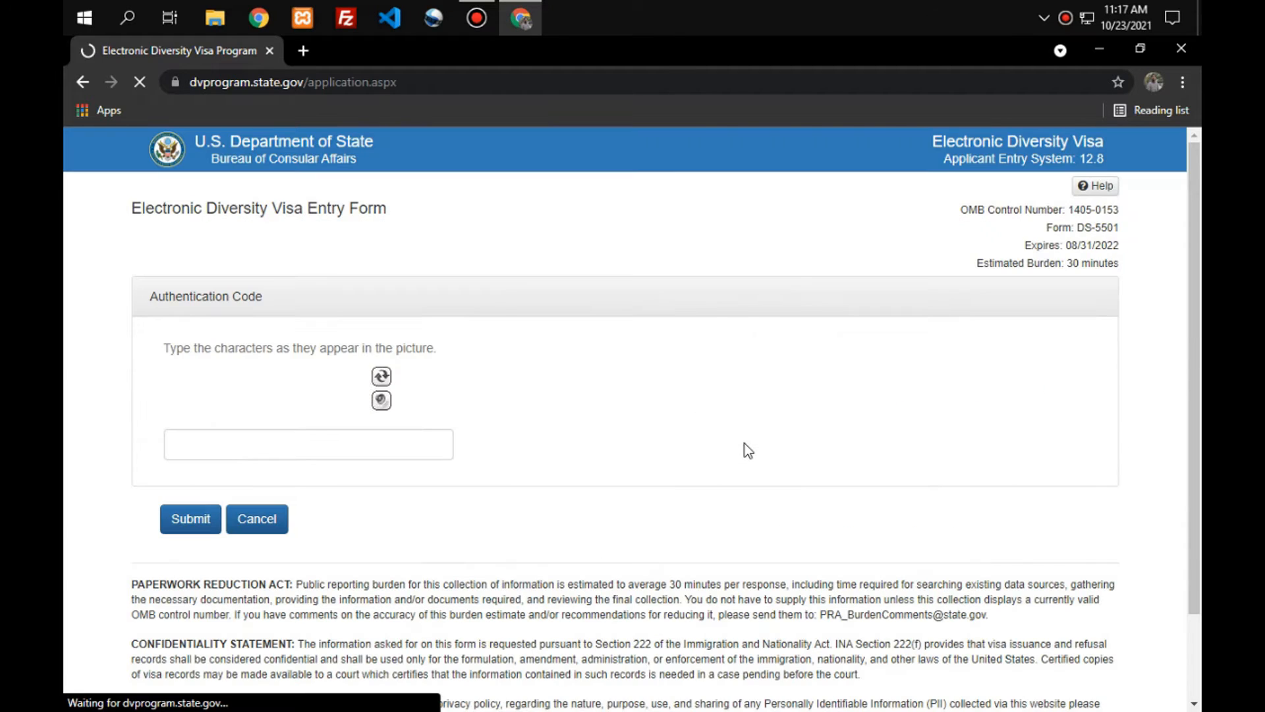
Enter and submit the picture's authentication code, then autofill the entrant's saved family name.
left_click(277, 451)
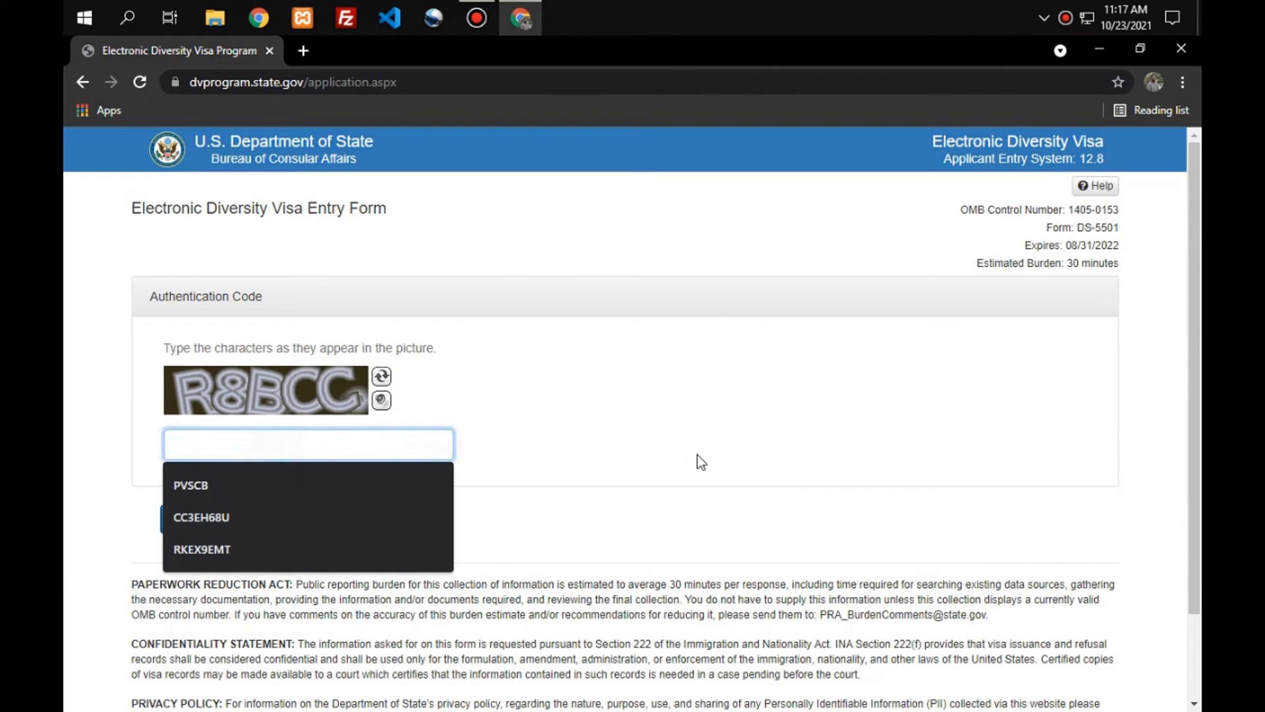
type("R8BCC")
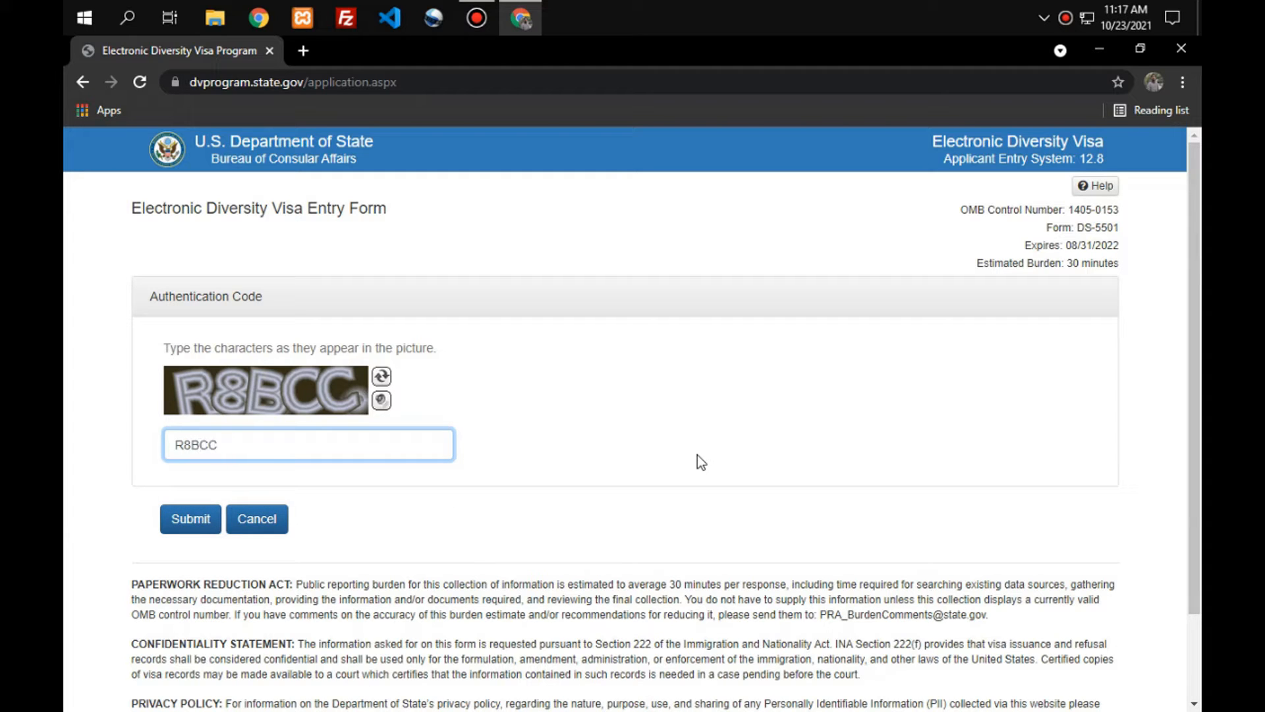
left_click(190, 524)
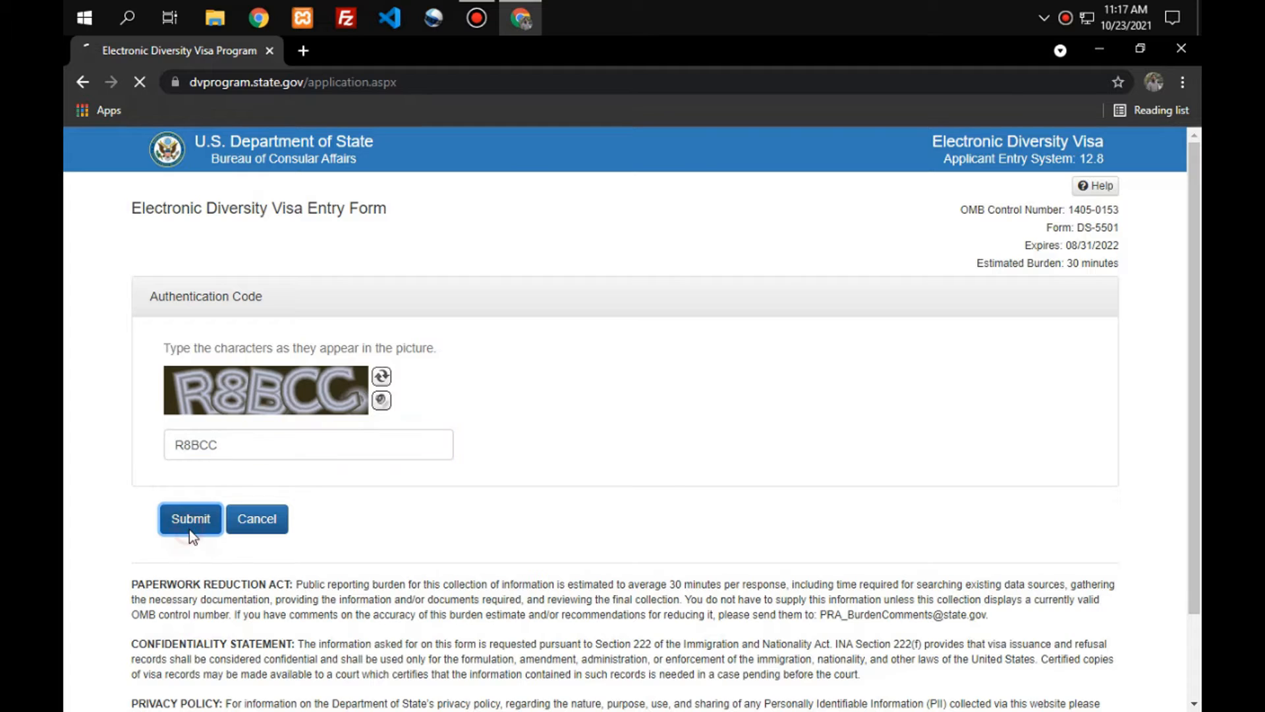
left_click(301, 416)
left_click(264, 460)
Autofill the entrant's first name and tick No Middle Name.
left_click(661, 422)
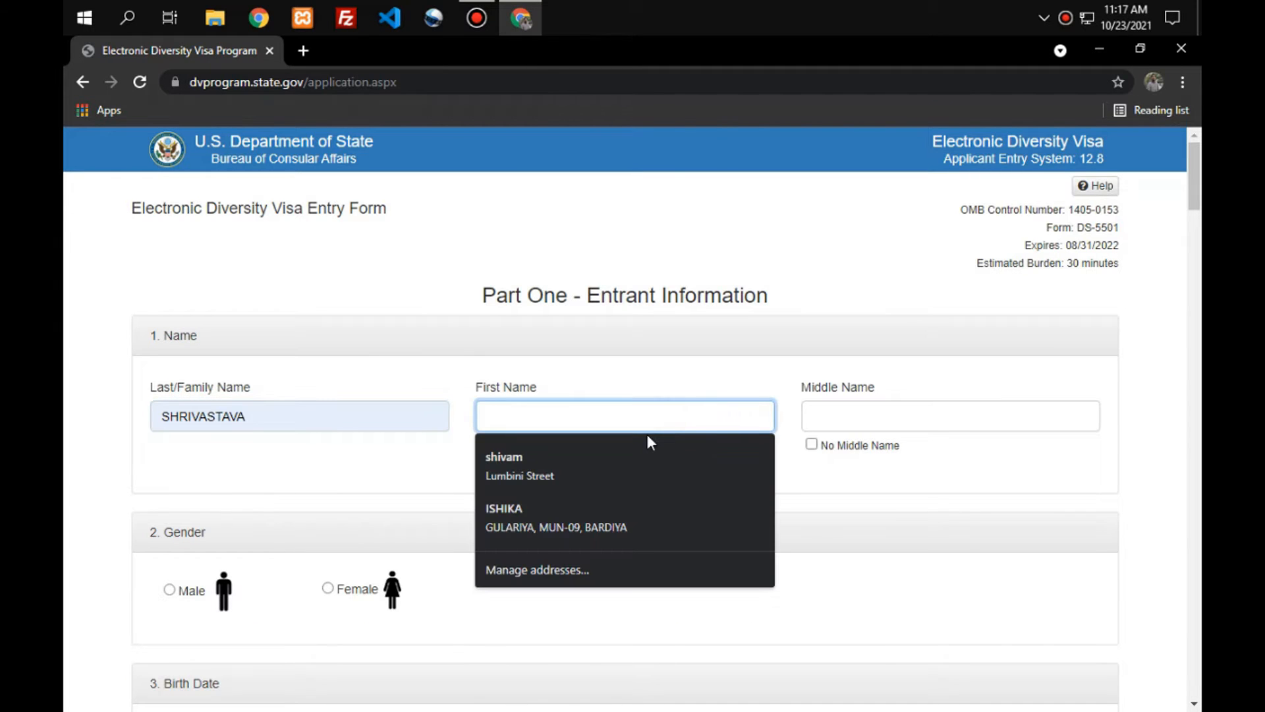
type("IS")
left_click(648, 440)
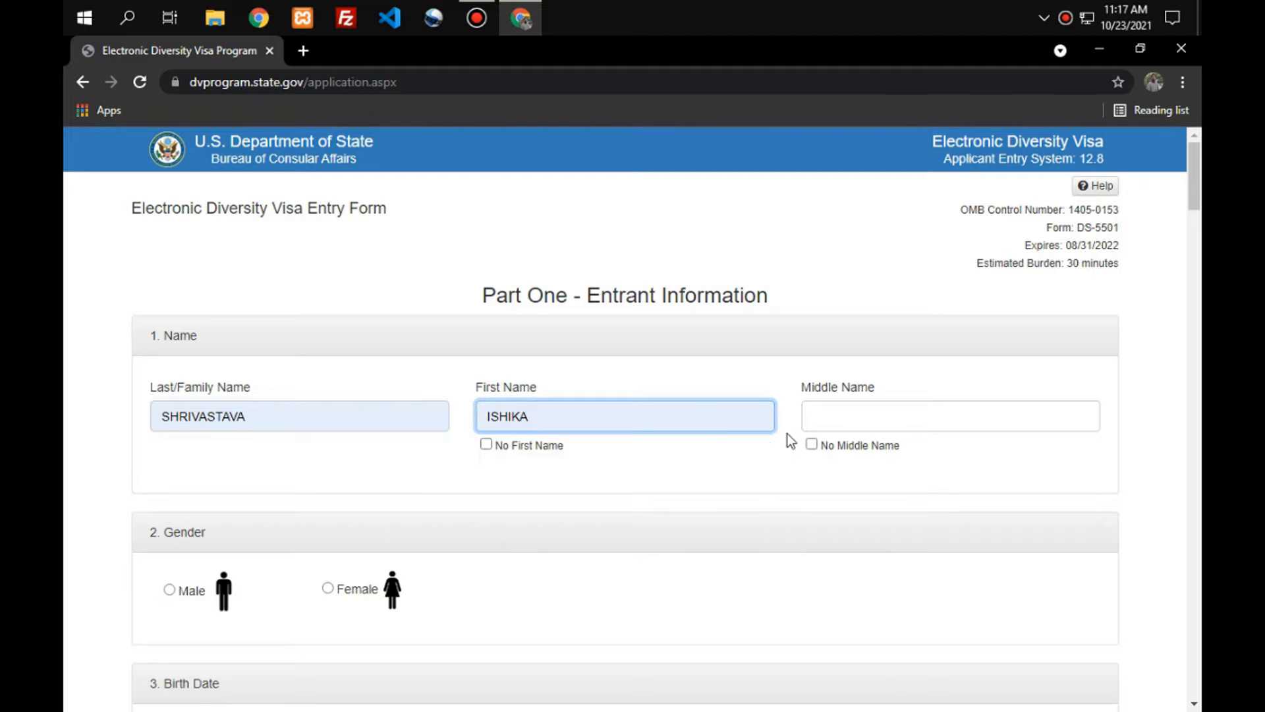
left_click(812, 444)
scroll(816, 449, "down", 4)
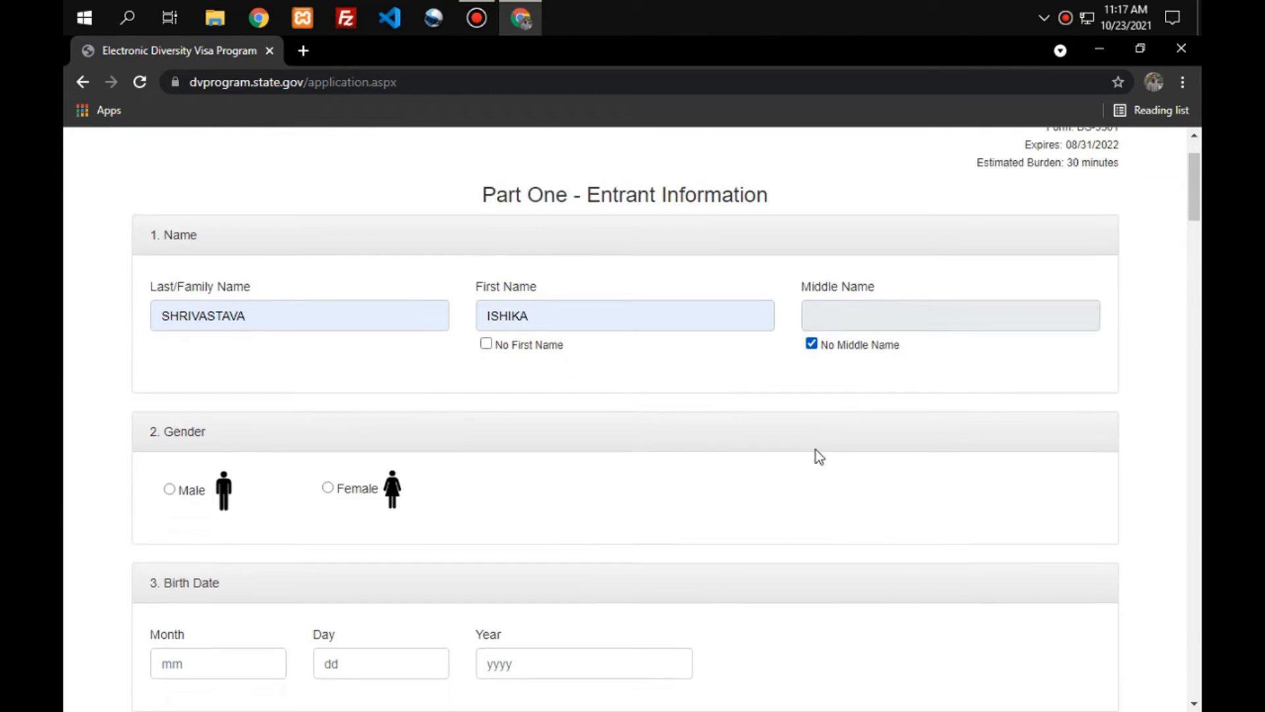
scroll(587, 333, "down", 1)
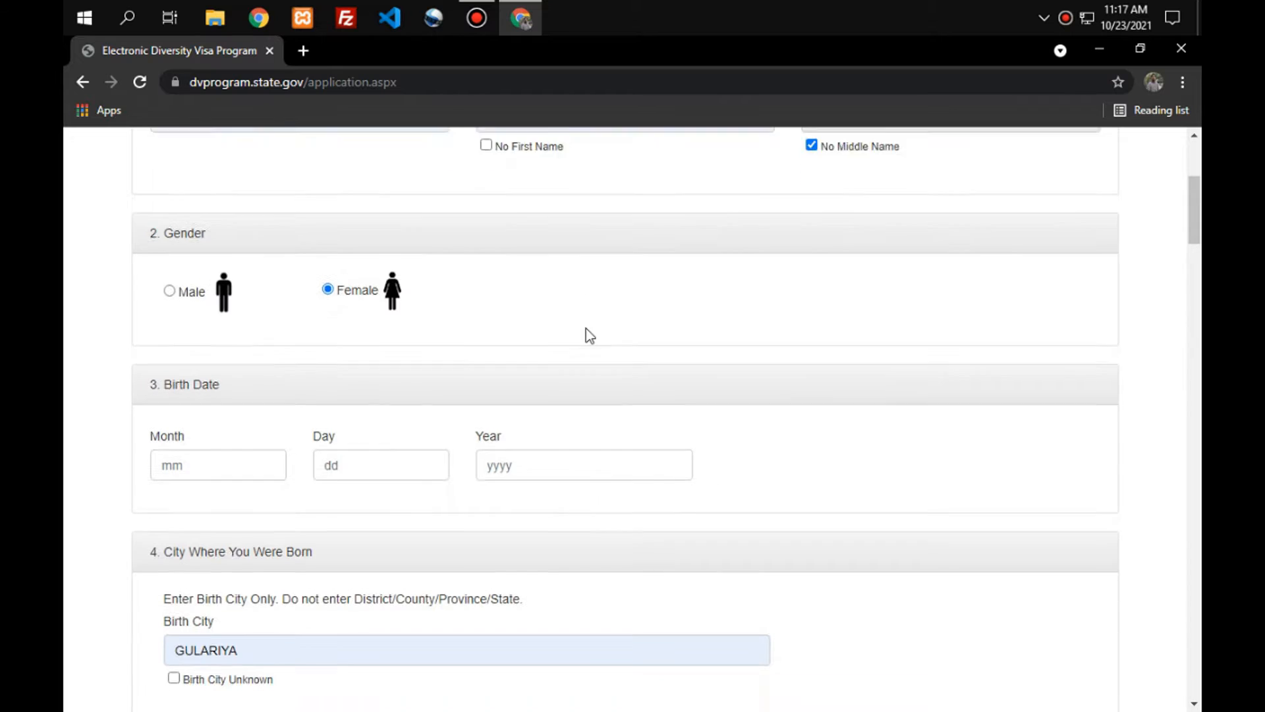
left_click(497, 413)
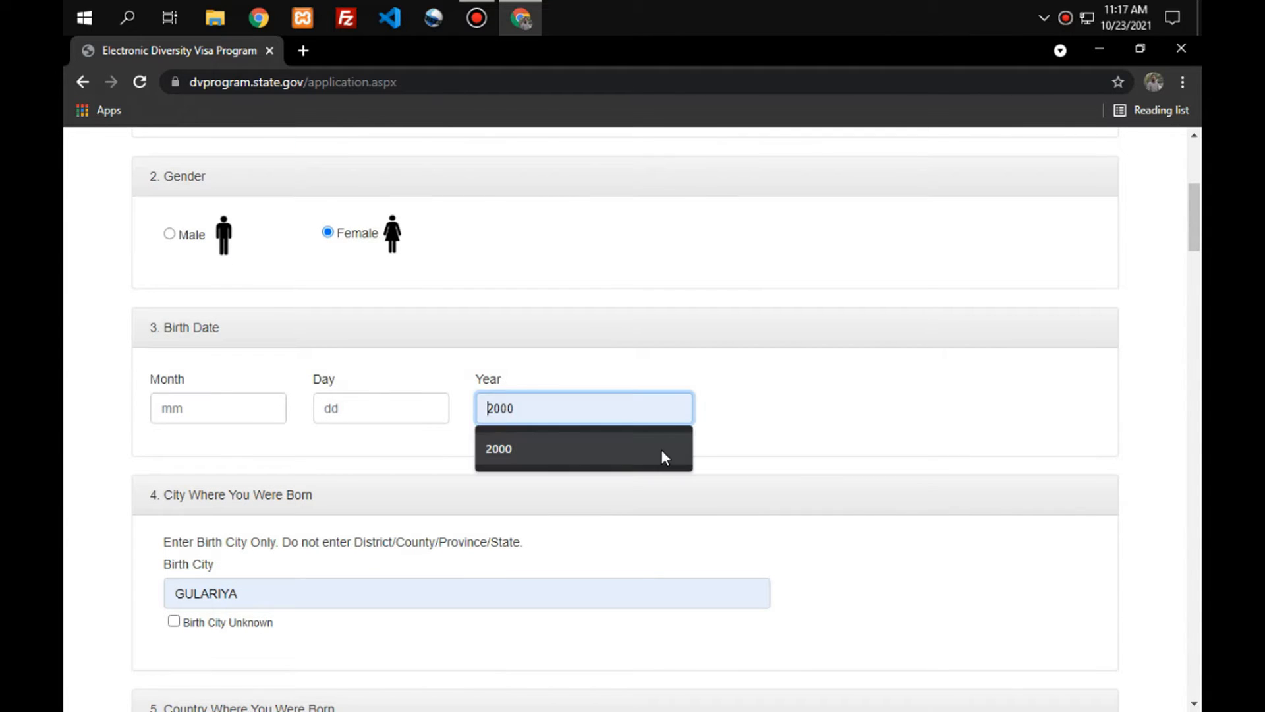
left_click(662, 449)
left_click(349, 412)
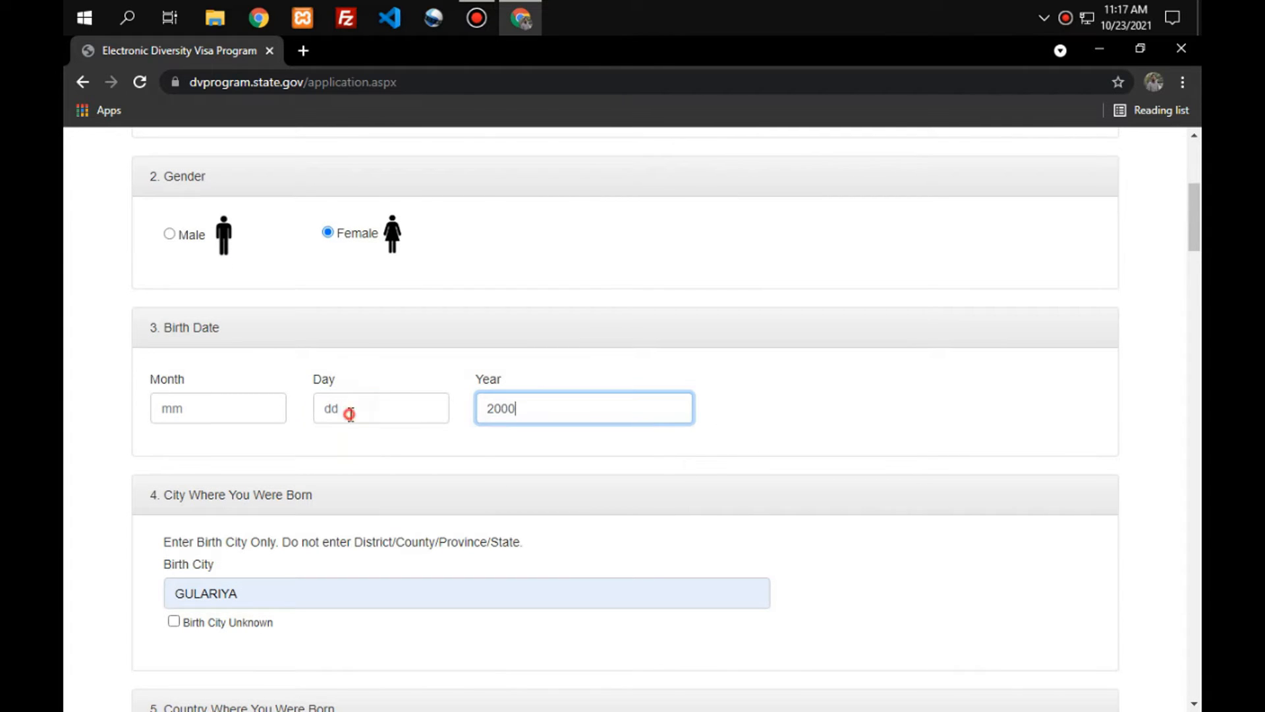
left_click(360, 444)
left_click(205, 416)
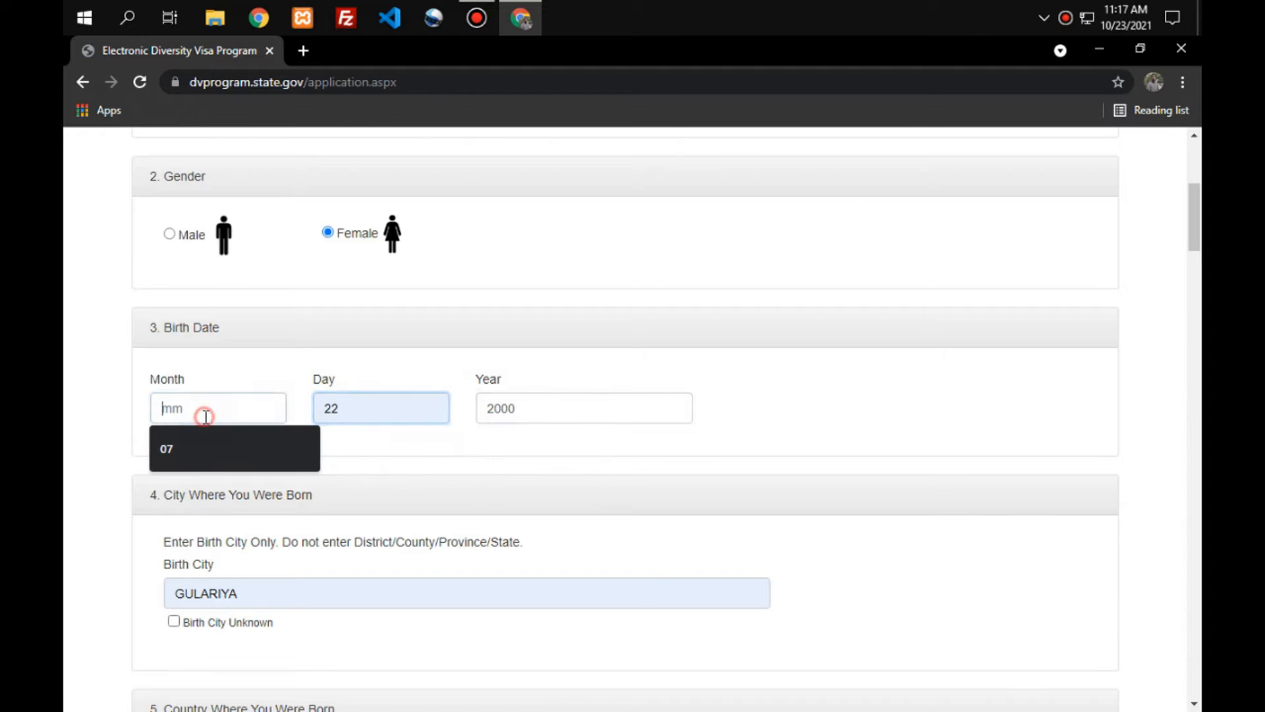
left_click(218, 456)
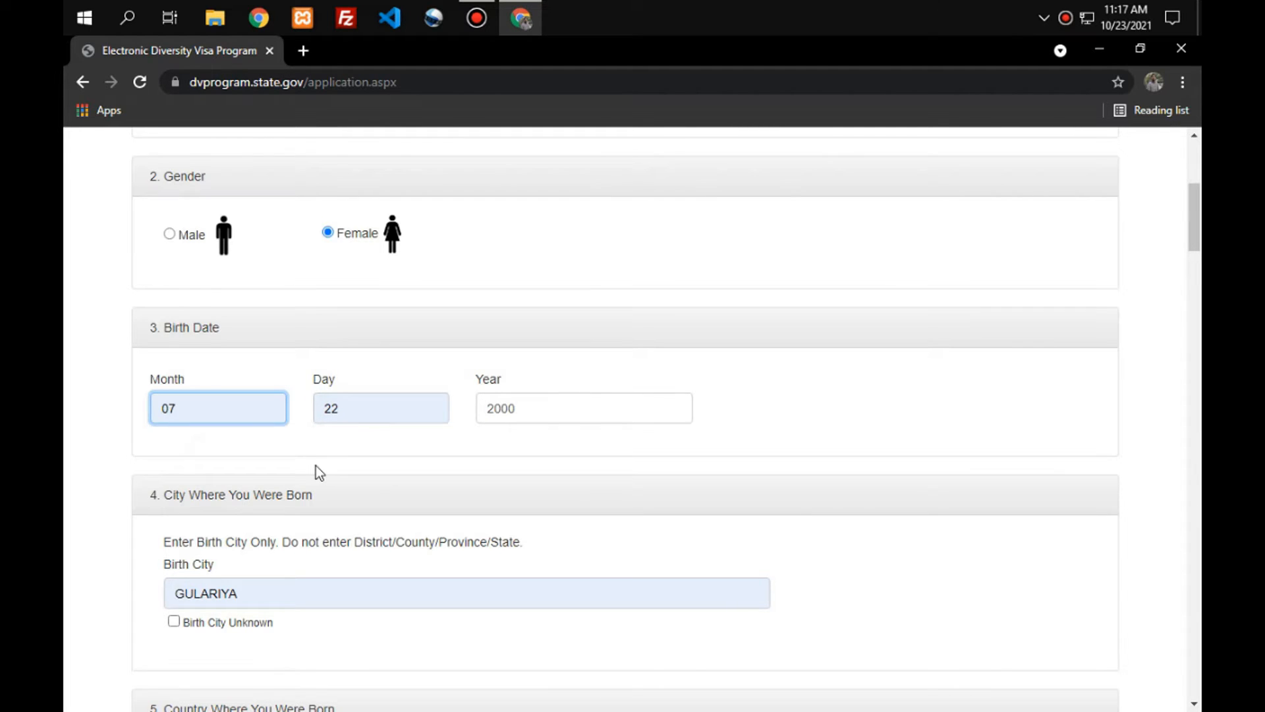
scroll(315, 465, "down", 1)
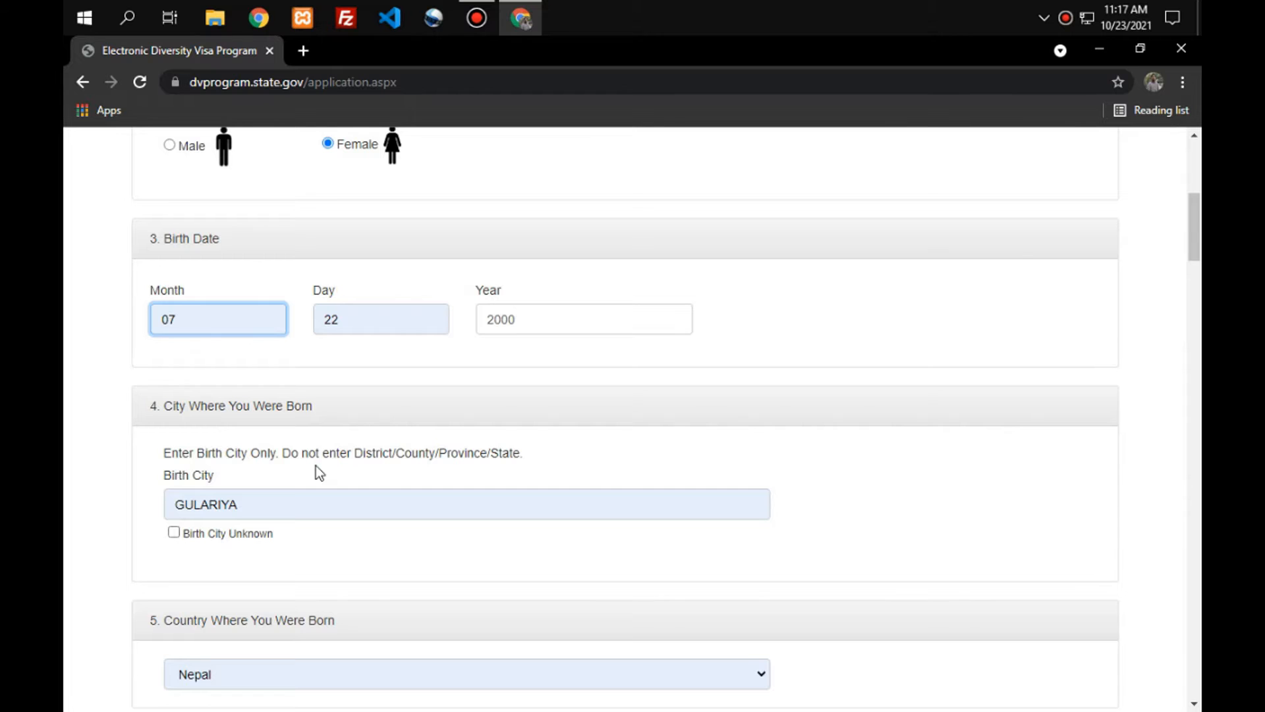
scroll(316, 466, "down", 1)
scroll(308, 443, "down", 3)
scroll(310, 443, "down", 1)
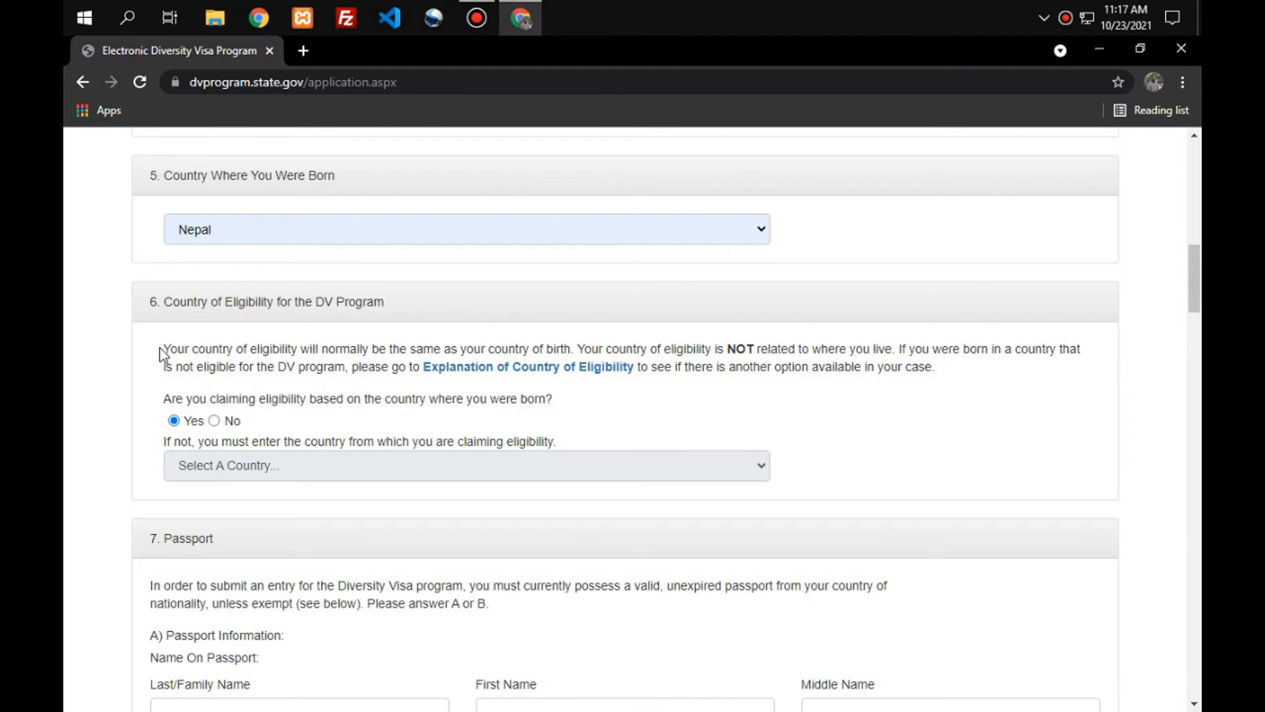
scroll(389, 398, "down", 2)
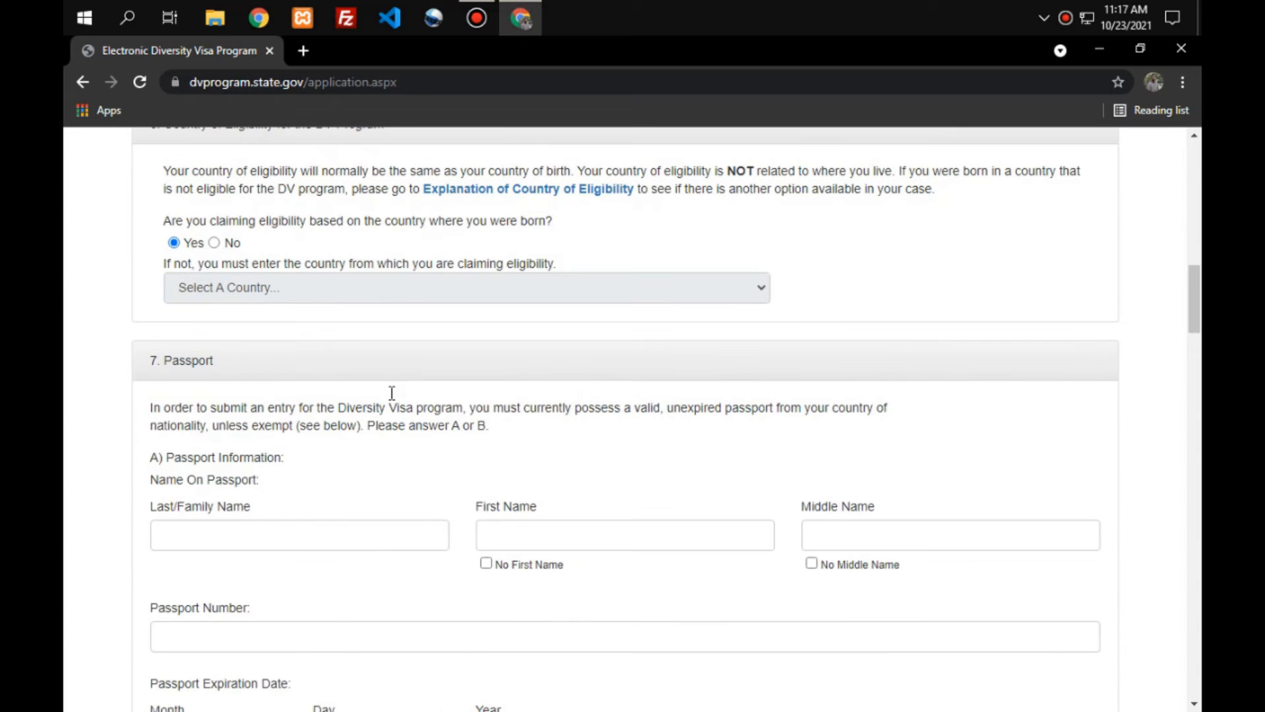
Autofill the passport surname and first name, and tick No Middle Name.
scroll(389, 399, "down", 5)
scroll(389, 399, "up", 4)
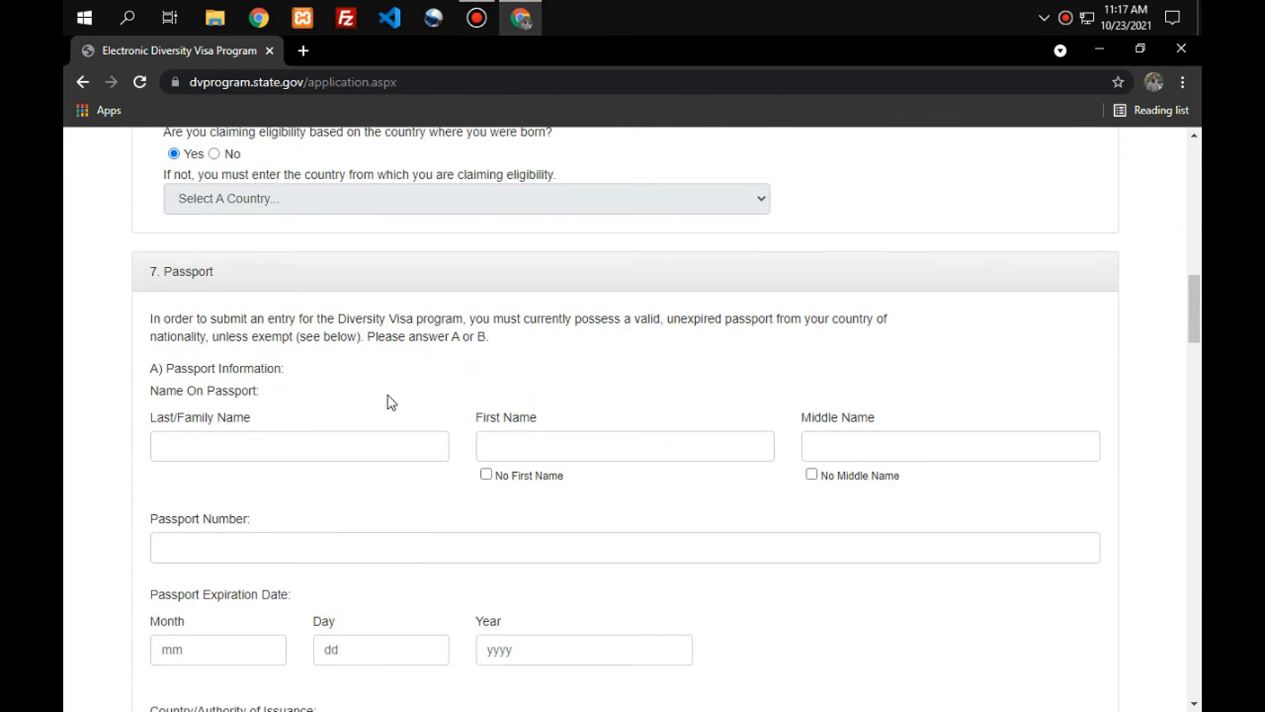
left_click(244, 452)
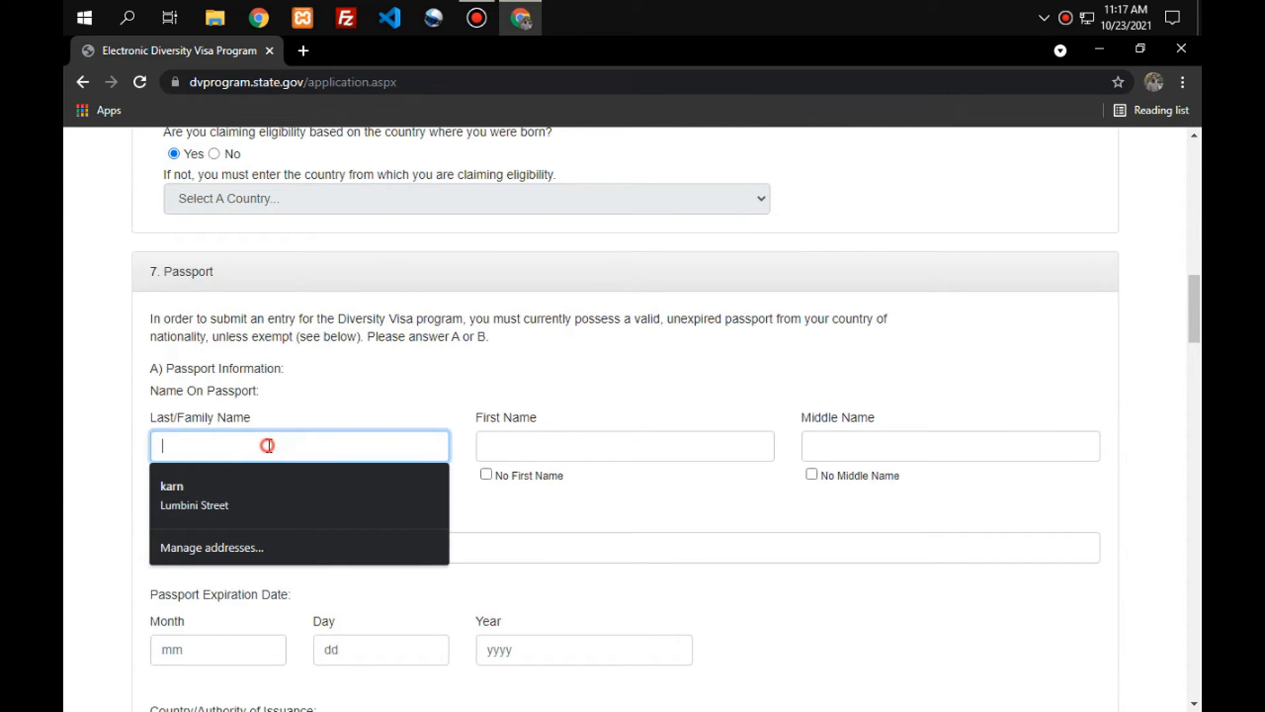
type("S")
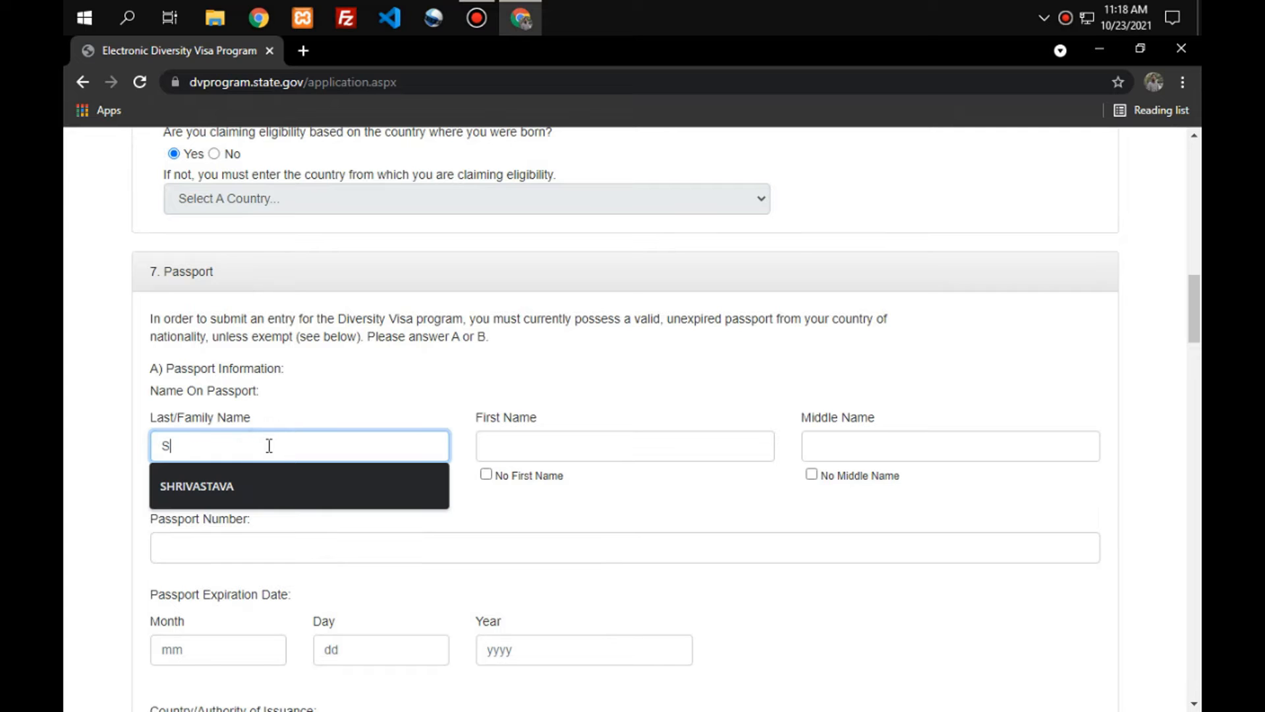
left_click(272, 477)
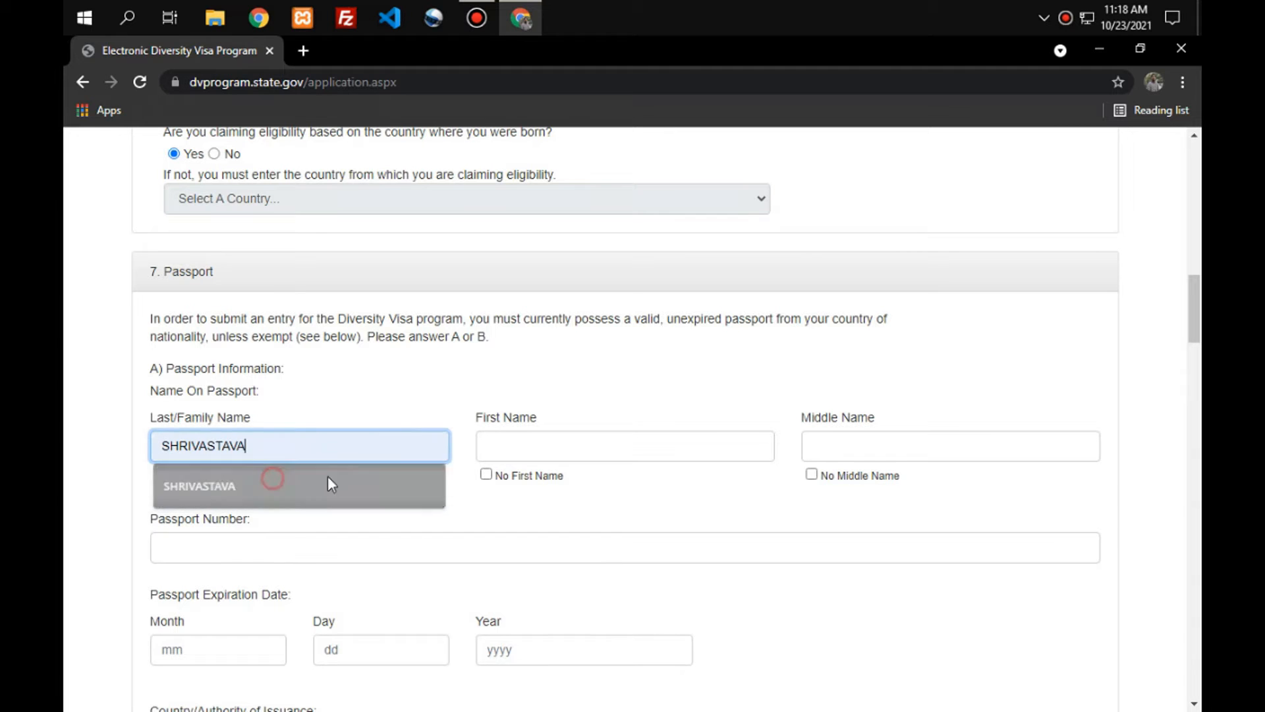
left_click(603, 432)
left_click(563, 489)
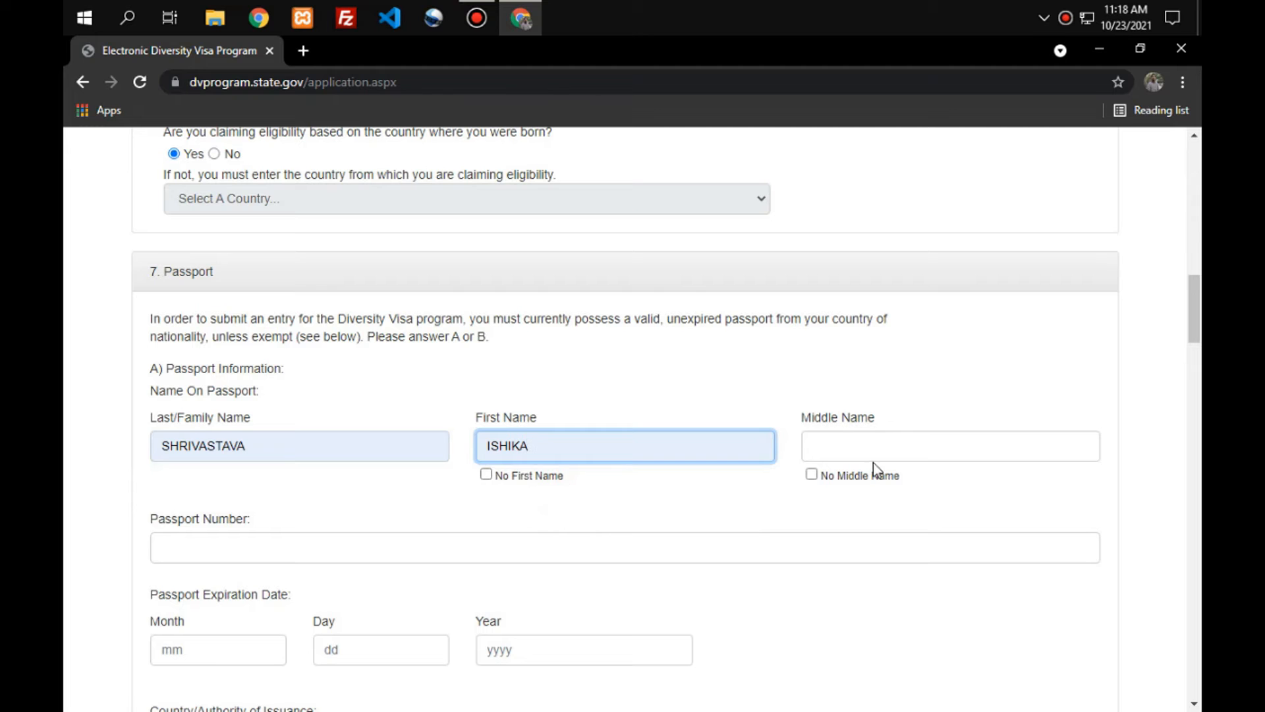
left_click(816, 476)
scroll(830, 516, "down", 4)
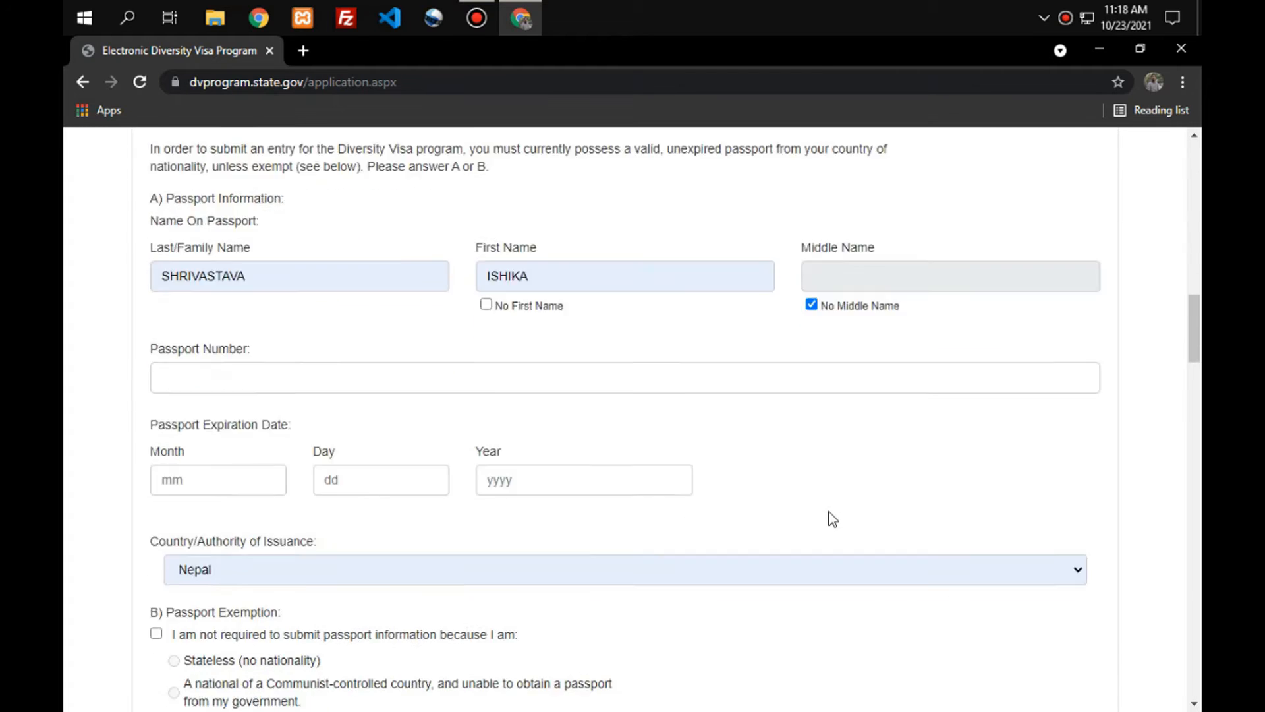
left_click(310, 282)
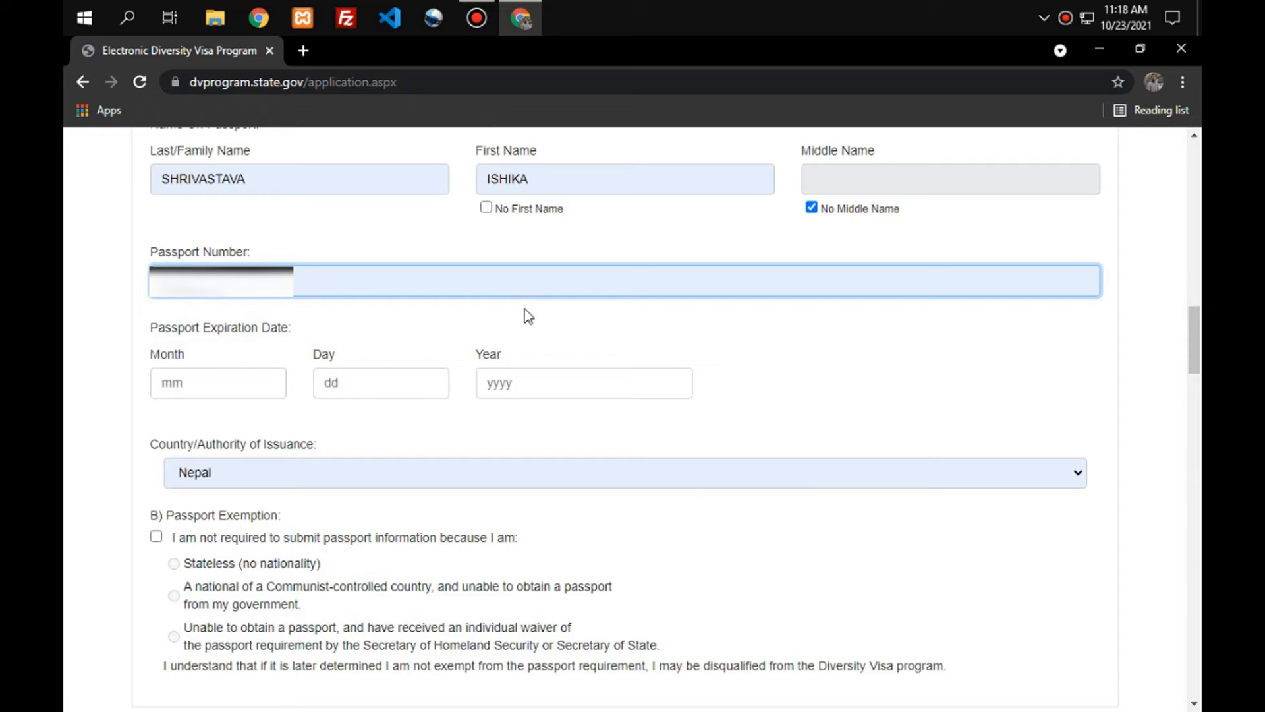
left_click(556, 388)
left_click(556, 425)
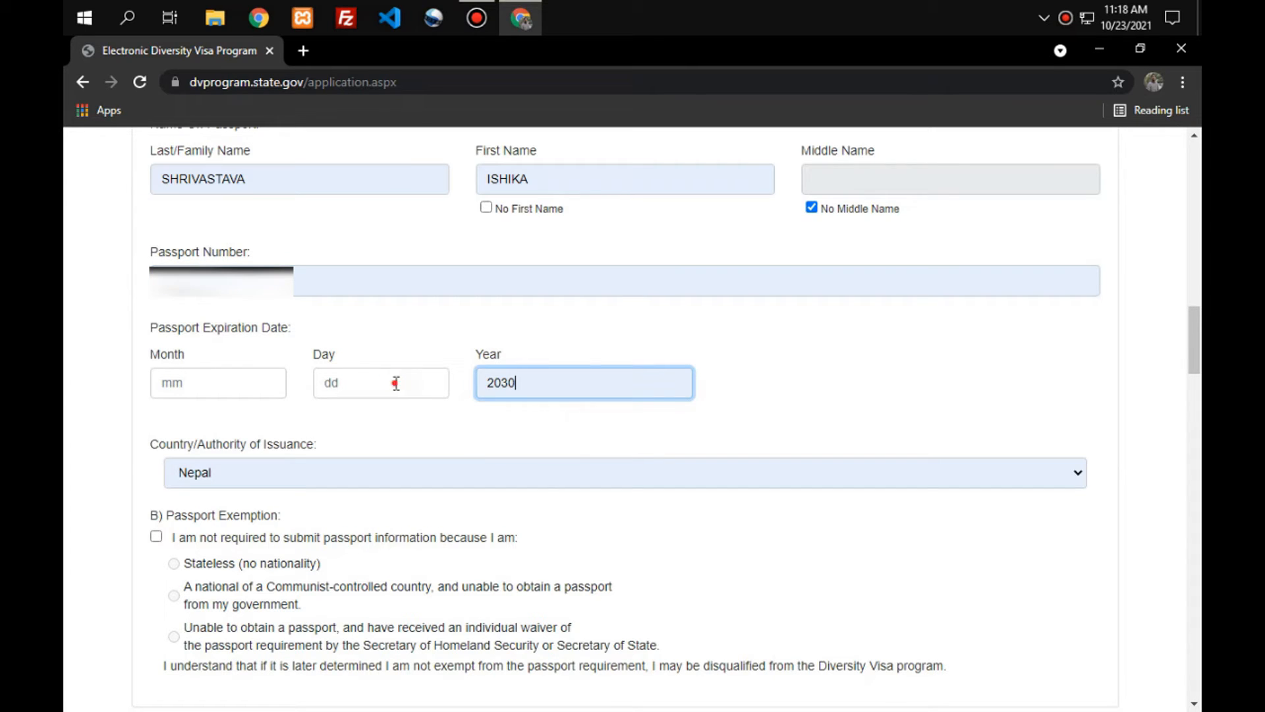
left_click(395, 384)
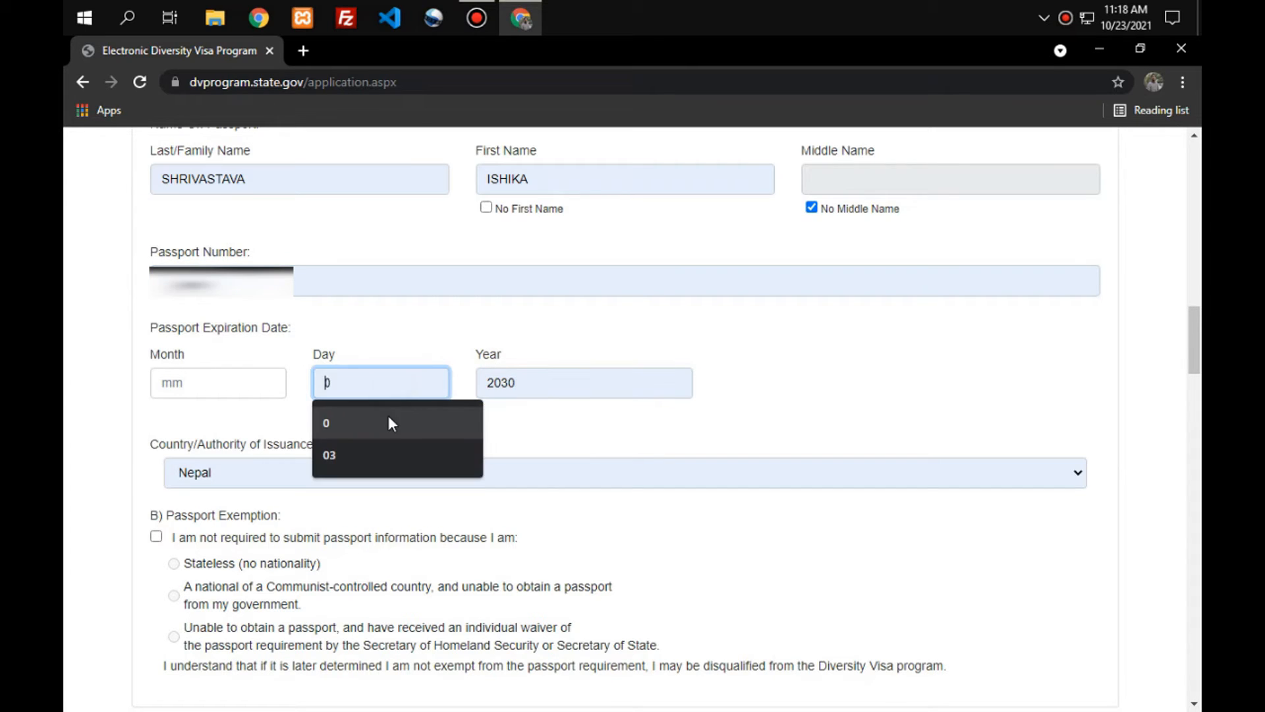
left_click(386, 455)
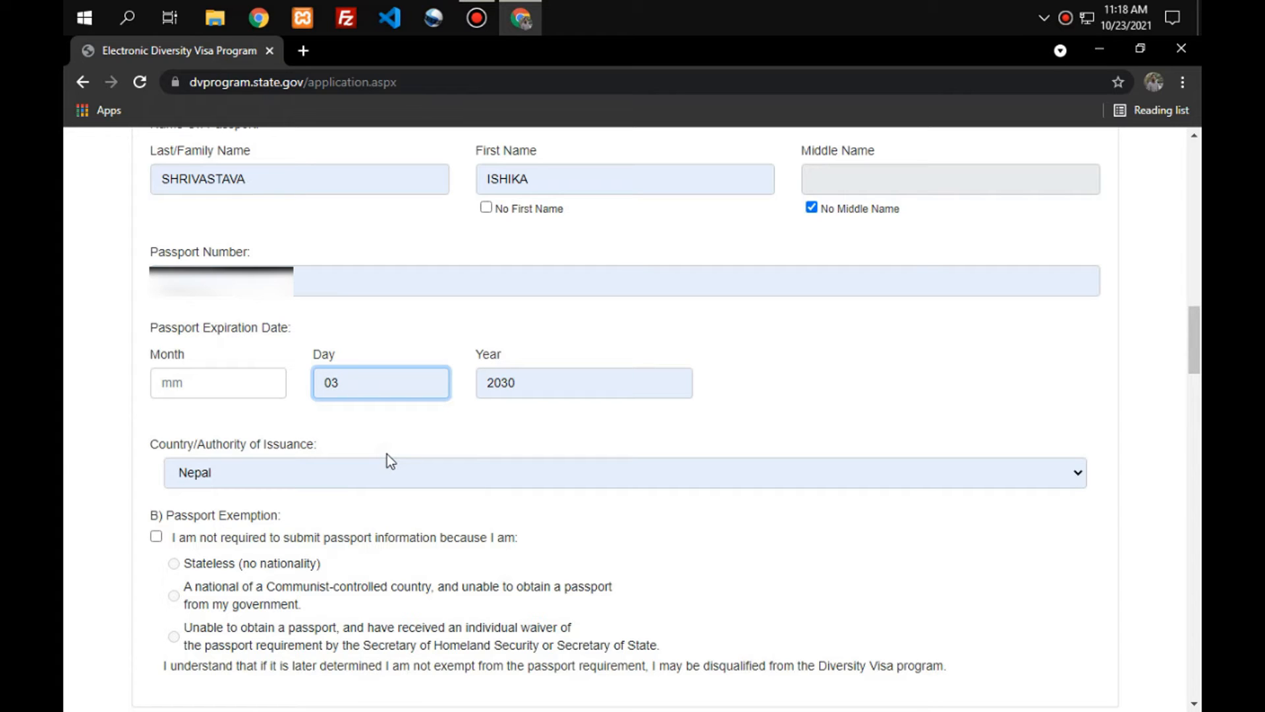
left_click(231, 380)
type("10")
scroll(385, 437, "down", 1)
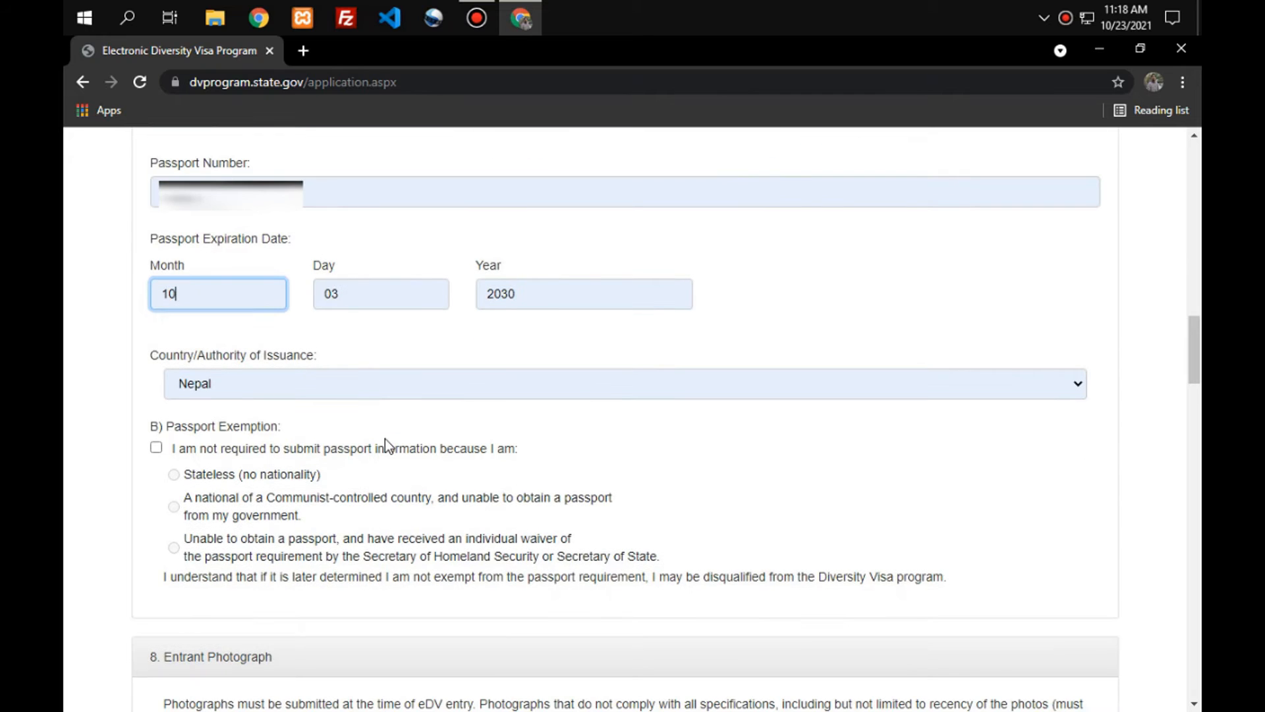
scroll(384, 437, "down", 3)
scroll(385, 439, "down", 4)
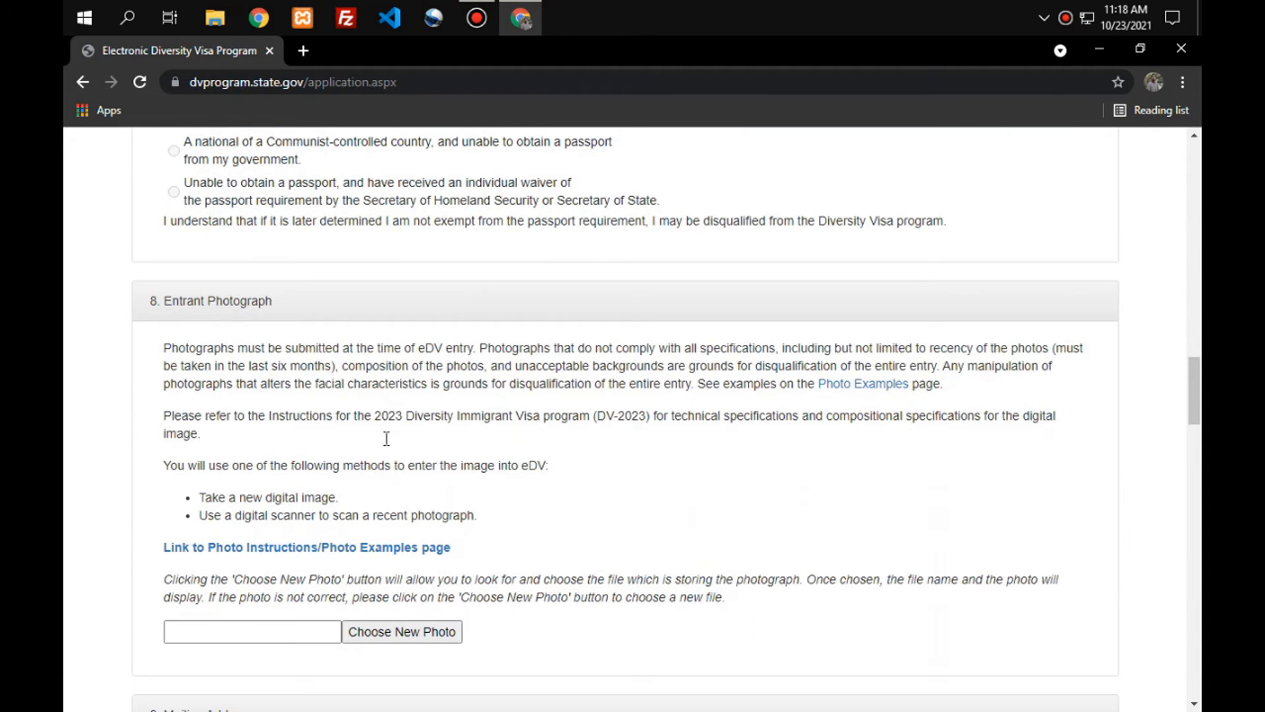
Upload DV Photo.jpg as the entrant photograph.
left_click(411, 459)
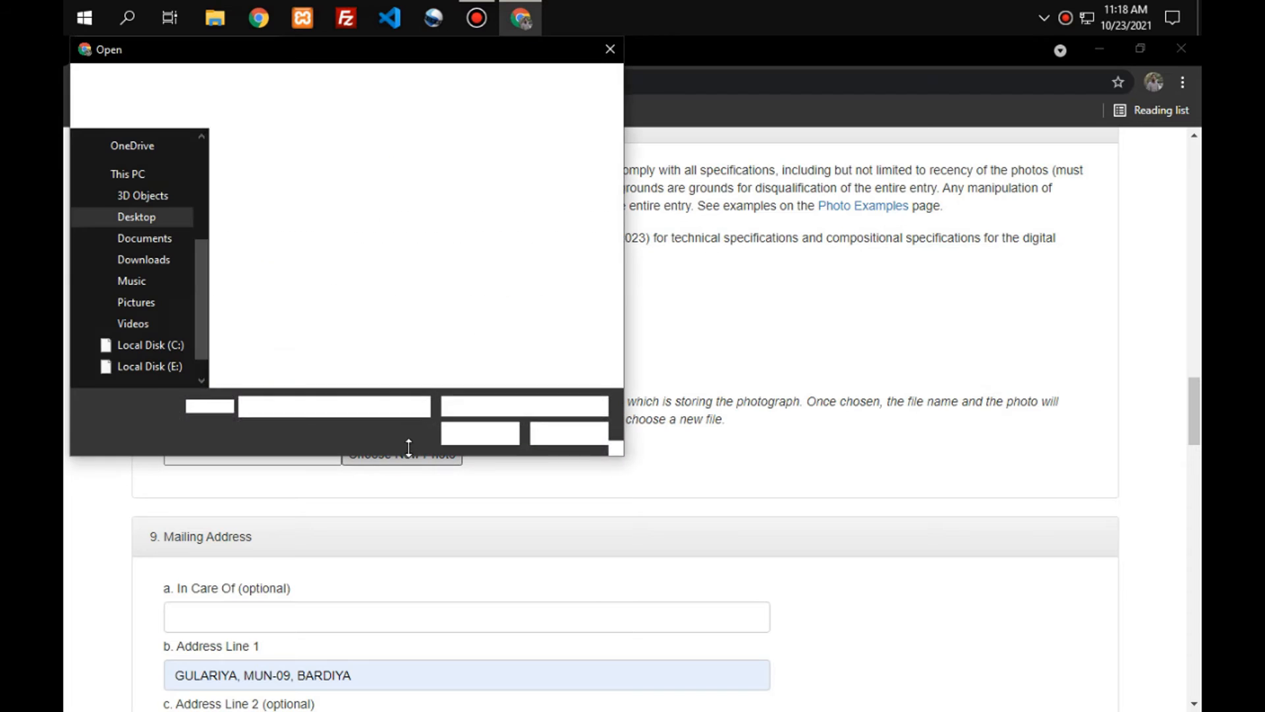
left_click(284, 228)
left_click(480, 432)
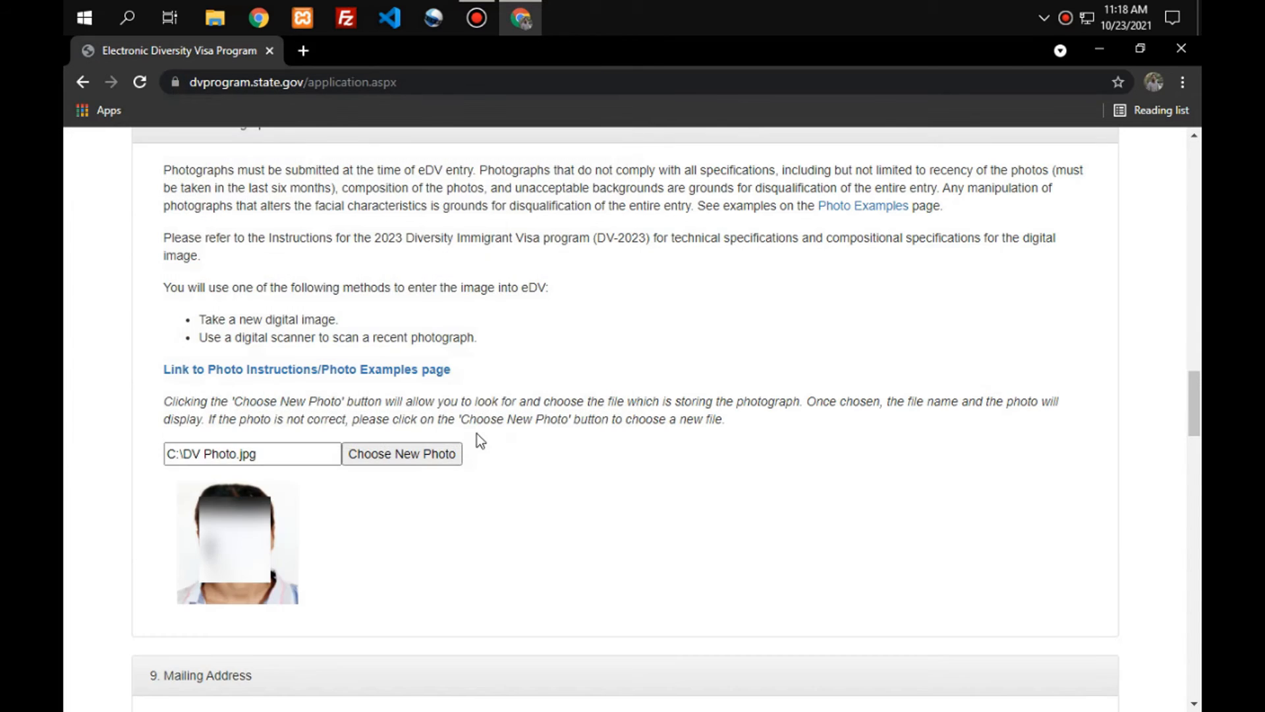
scroll(477, 432, "down", 4)
scroll(465, 528, "down", 7)
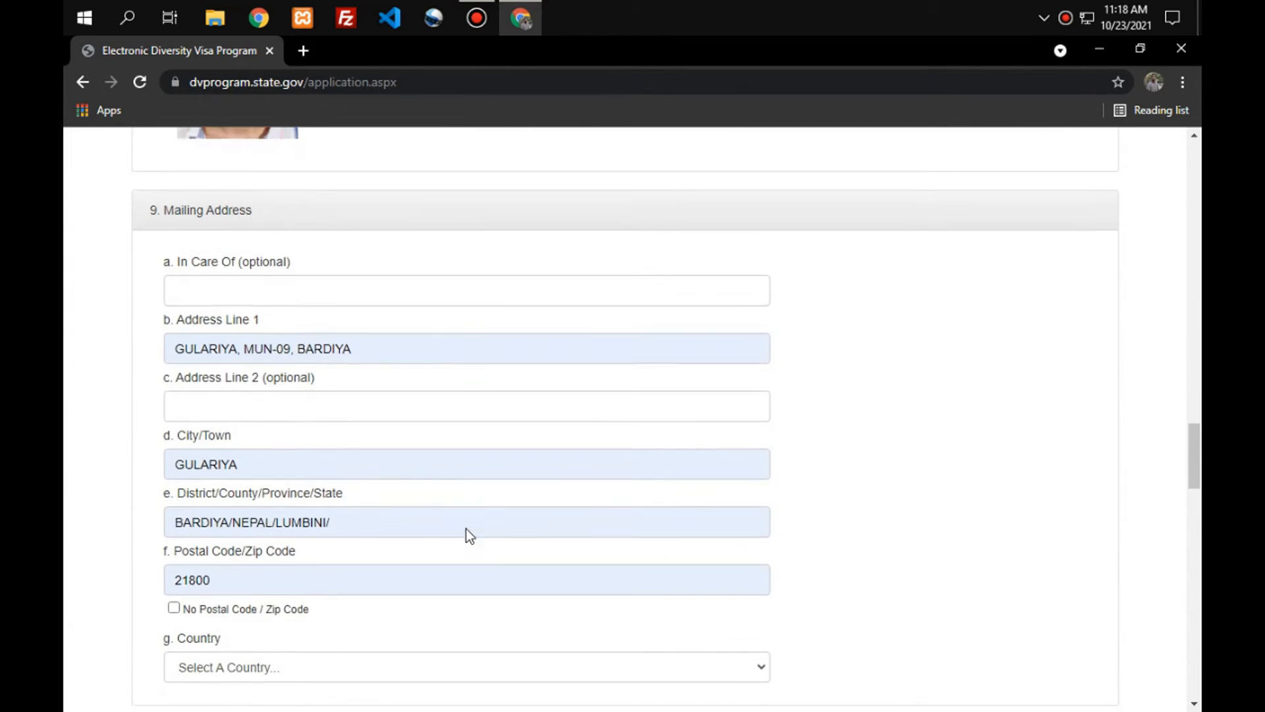
Append Deukhuri to the end of the mailing address District field.
scroll(465, 528, "up", 2)
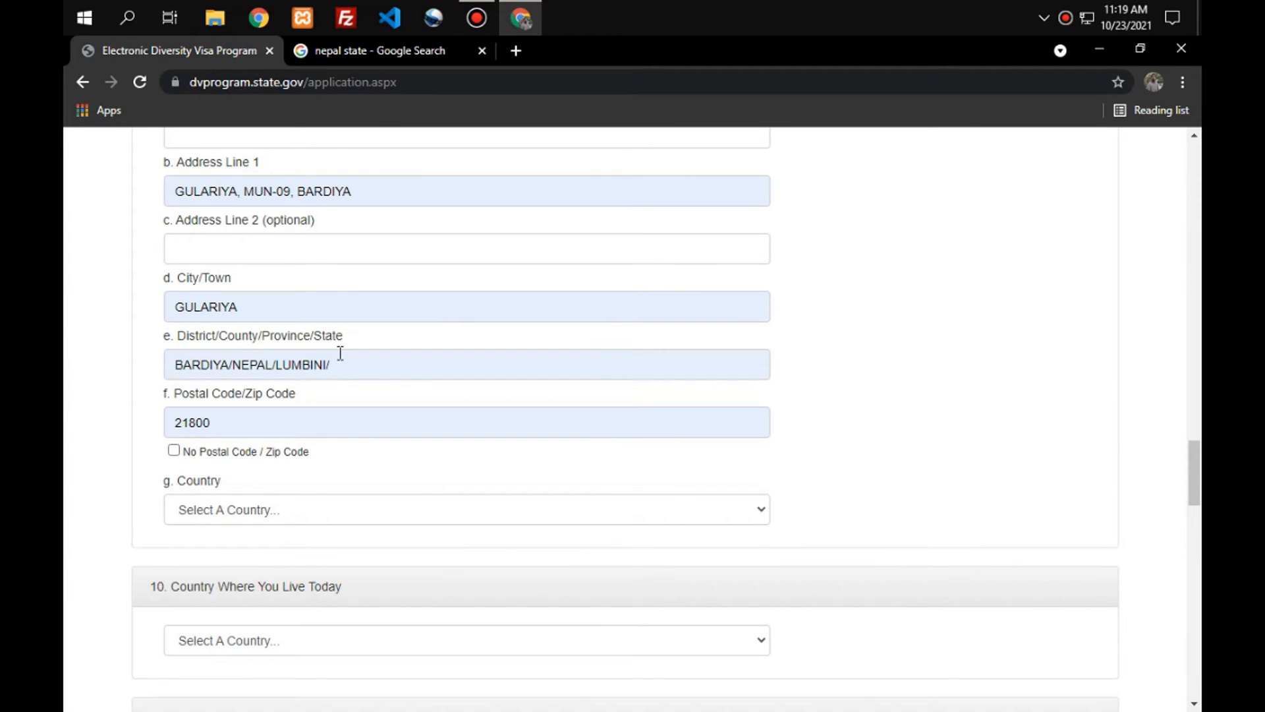
left_click(441, 358)
type("Deukhuri")
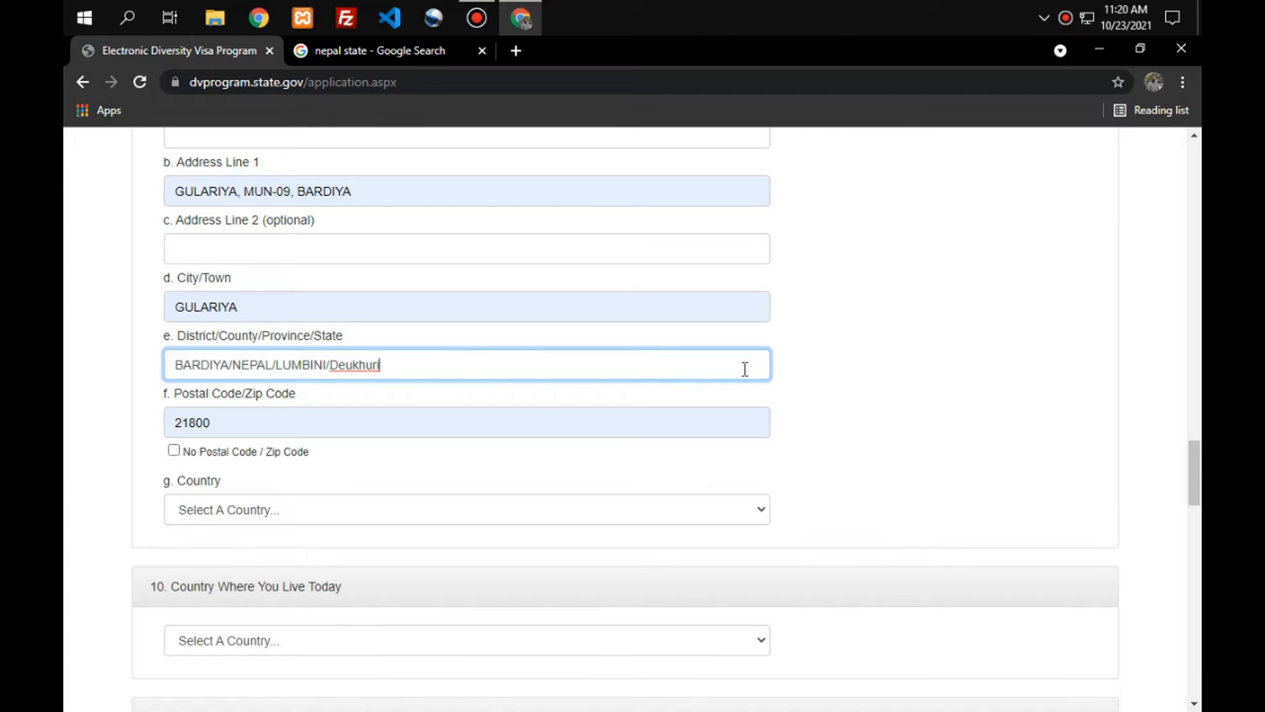
left_click(851, 367)
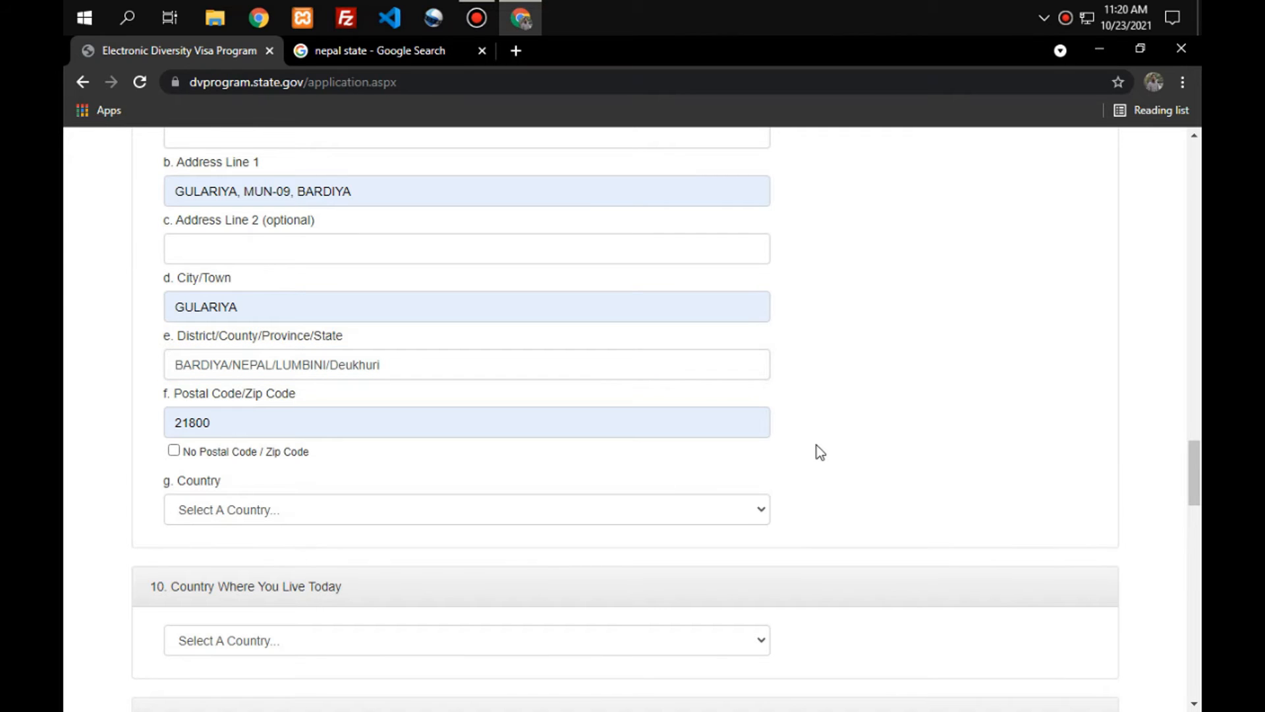
scroll(821, 453, "down", 1)
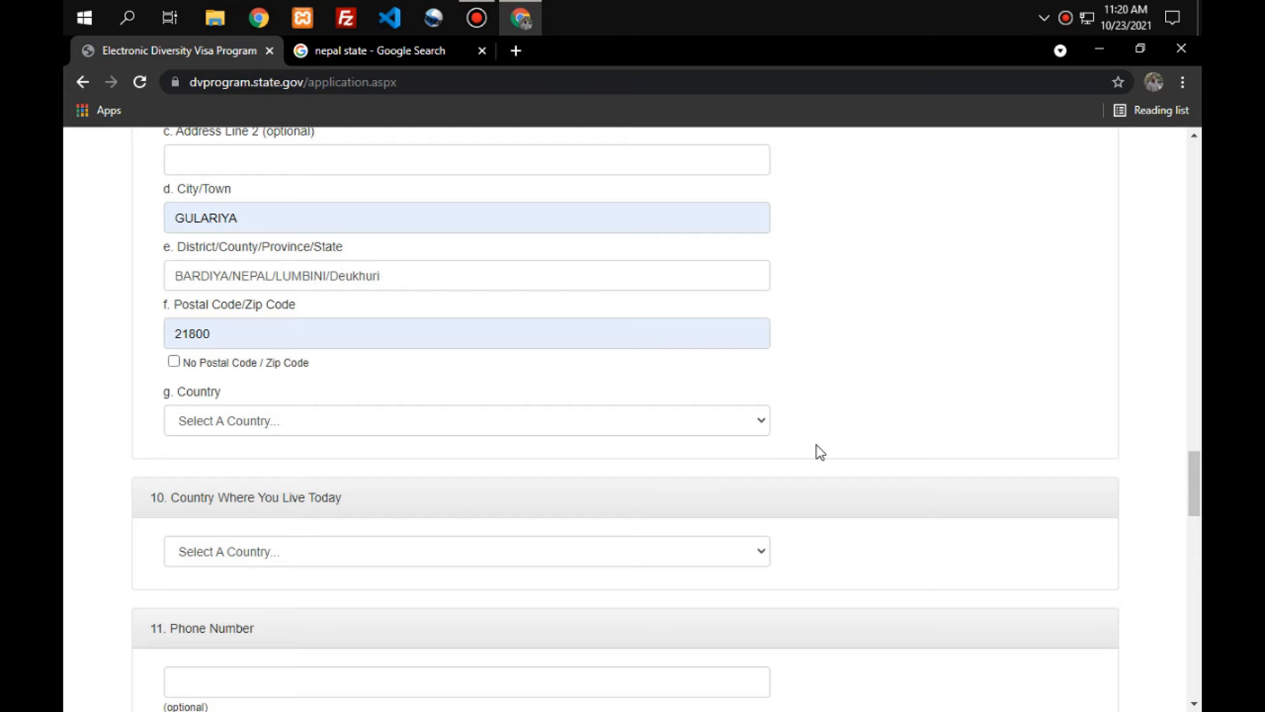
scroll(818, 450, "down", 2)
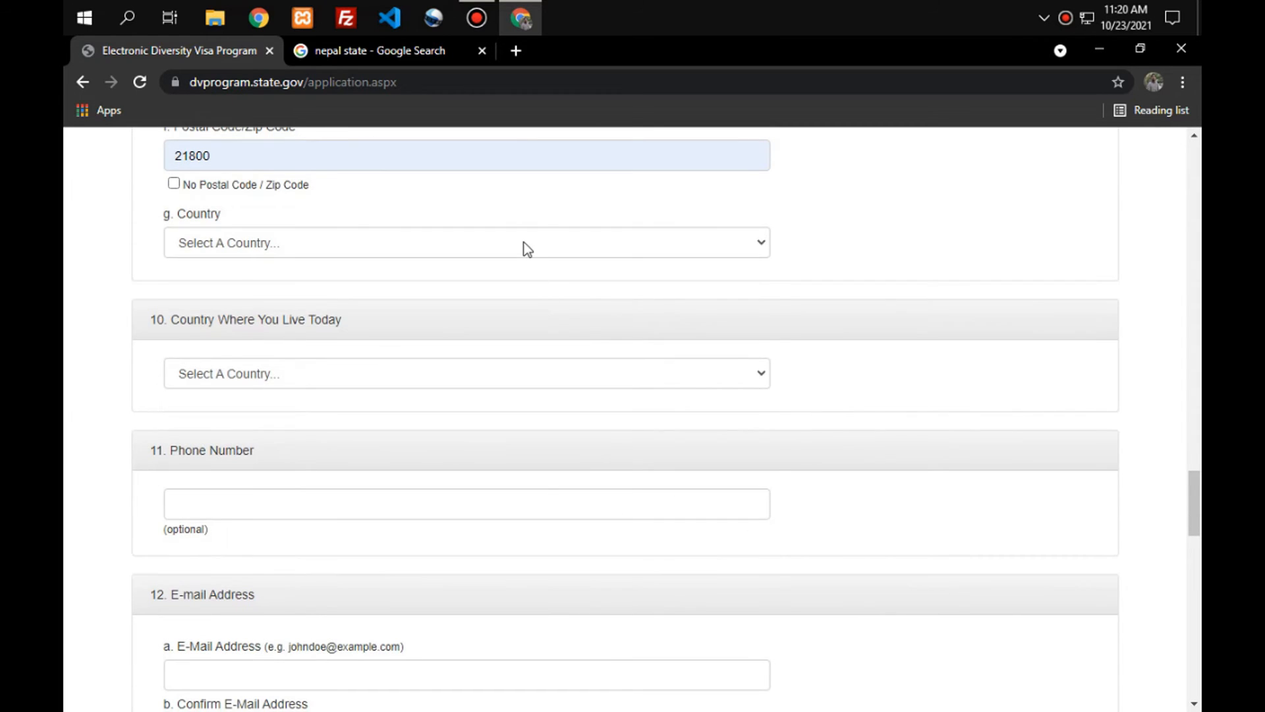
Choose Nepal as the mailing country and as the country of current residence.
left_click(527, 249)
key("n")
key("e")
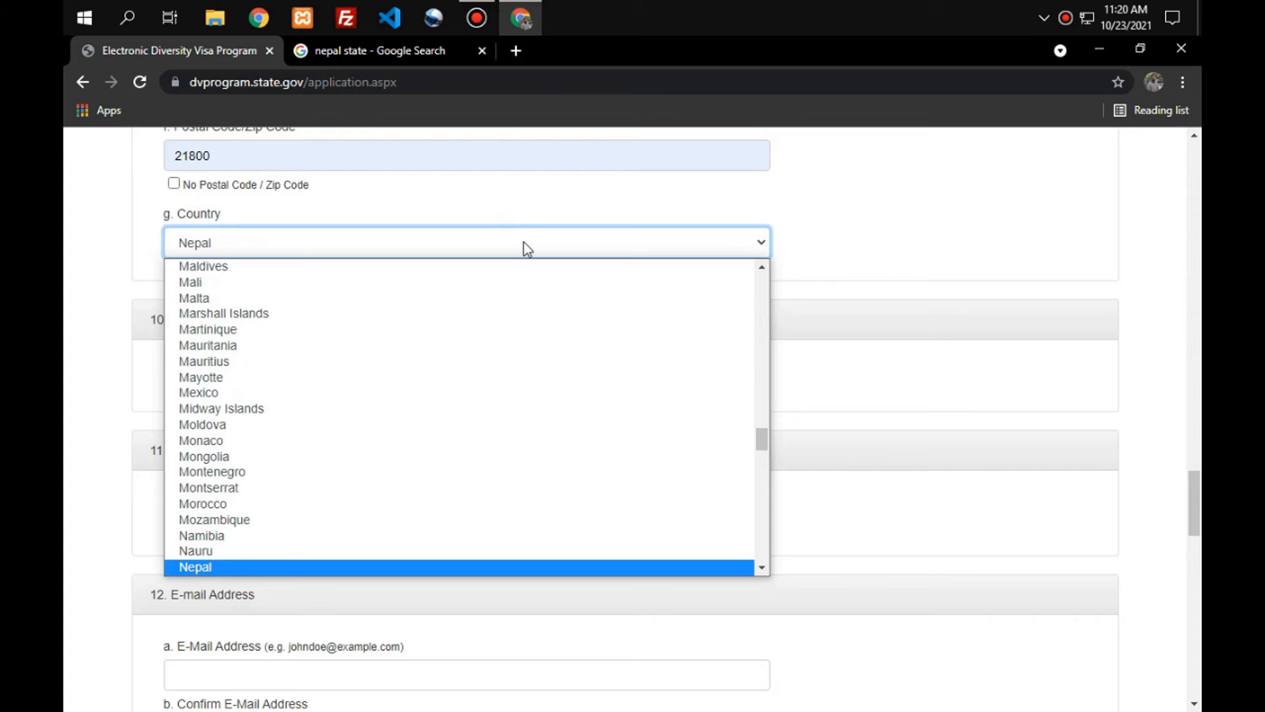
left_click(217, 565)
left_click(337, 367)
key("n")
key("e")
left_click(239, 668)
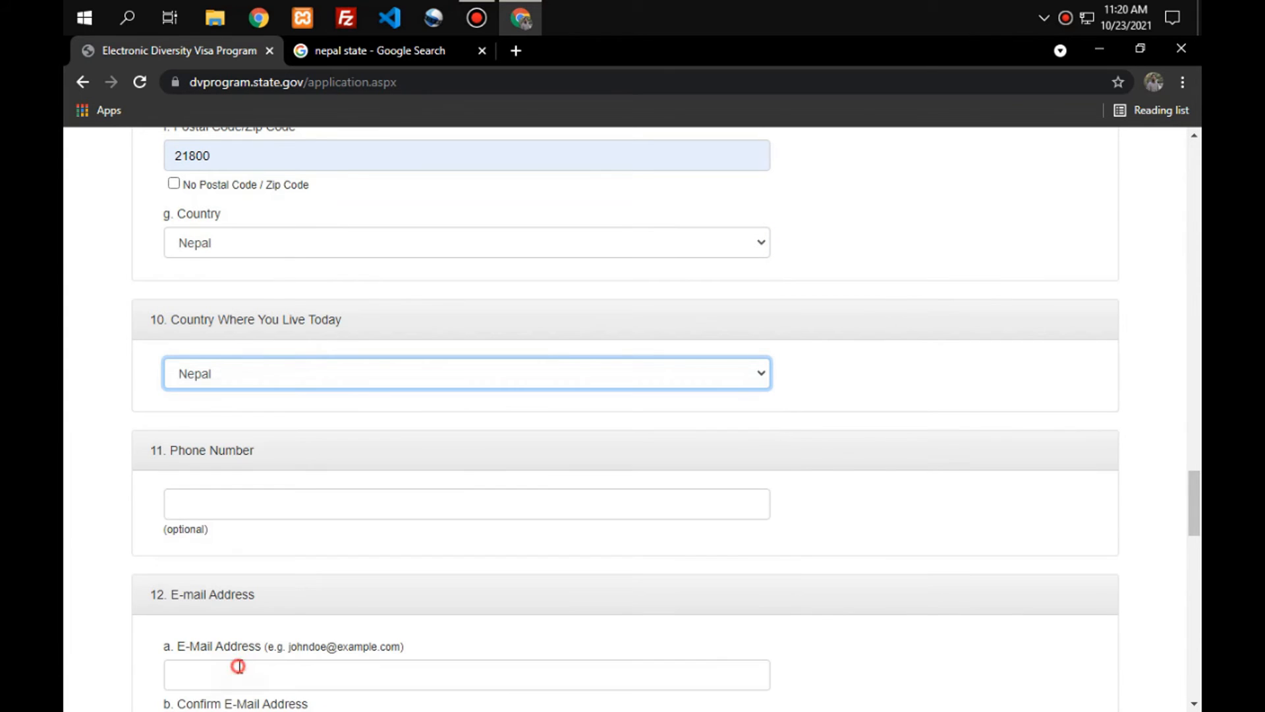
scroll(363, 405, "down", 9)
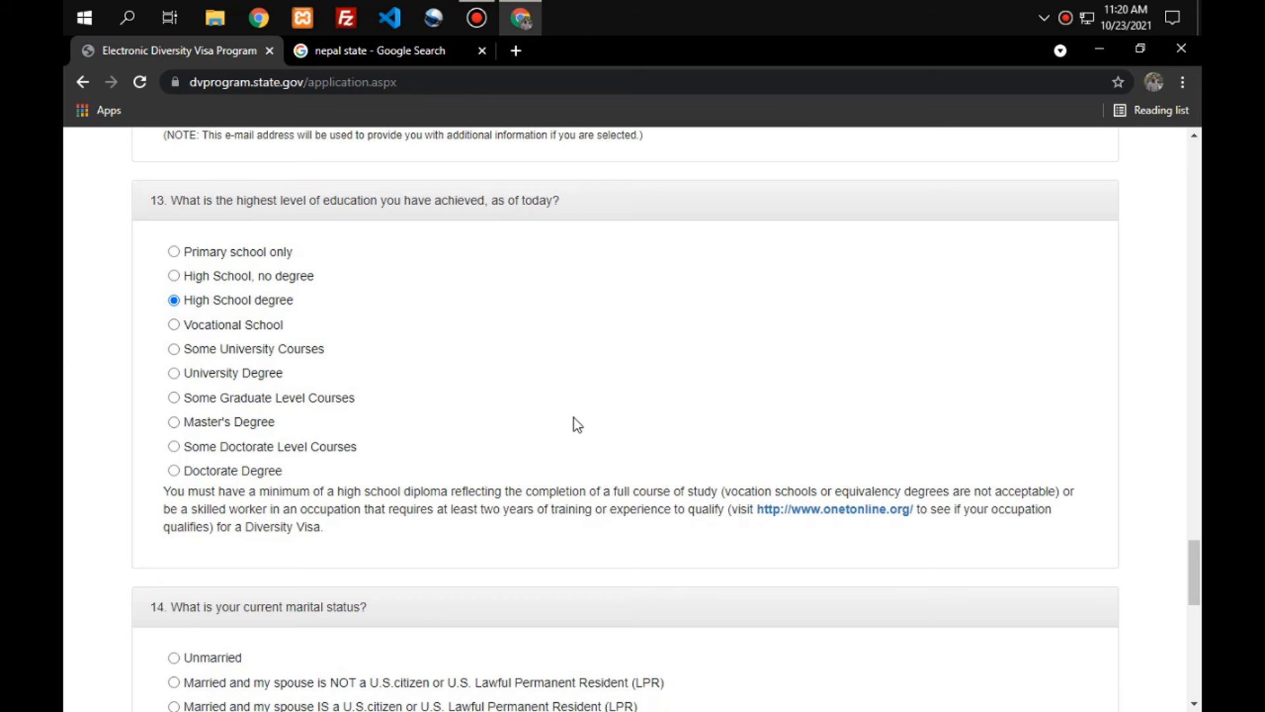
scroll(577, 424, "down", 5)
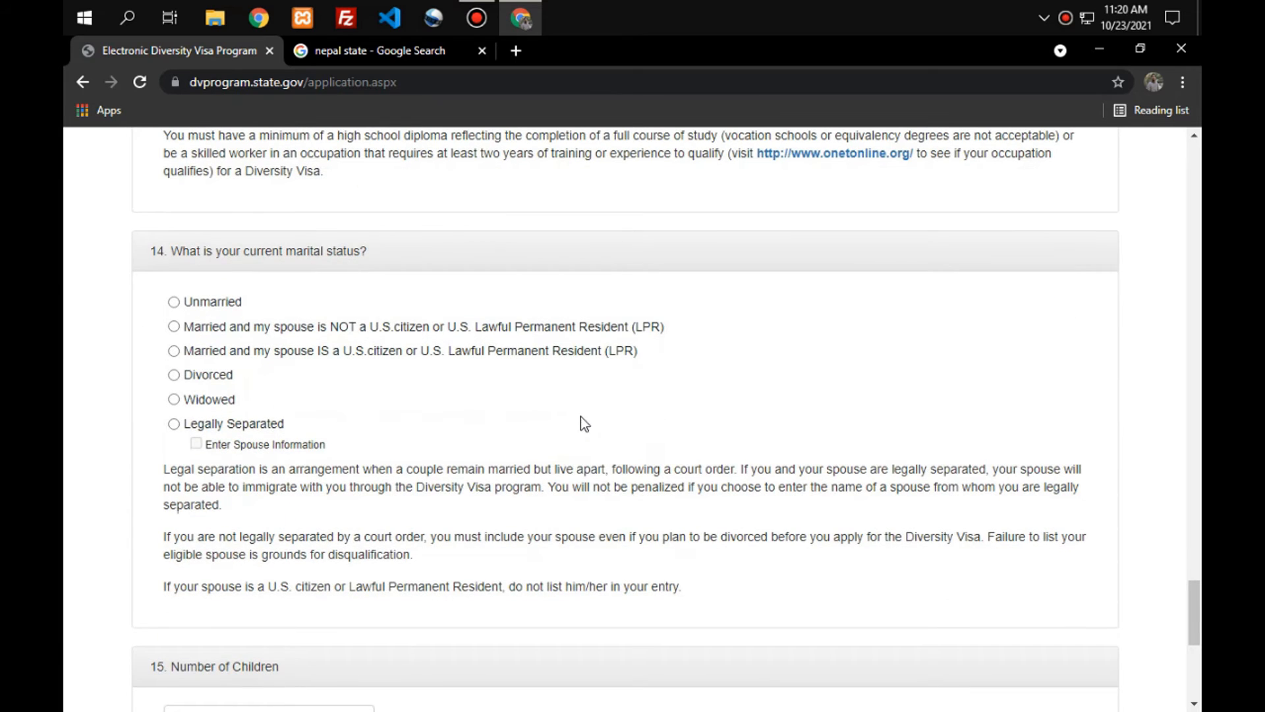
left_click(174, 301)
scroll(484, 410, "down", 4)
scroll(486, 425, "down", 3)
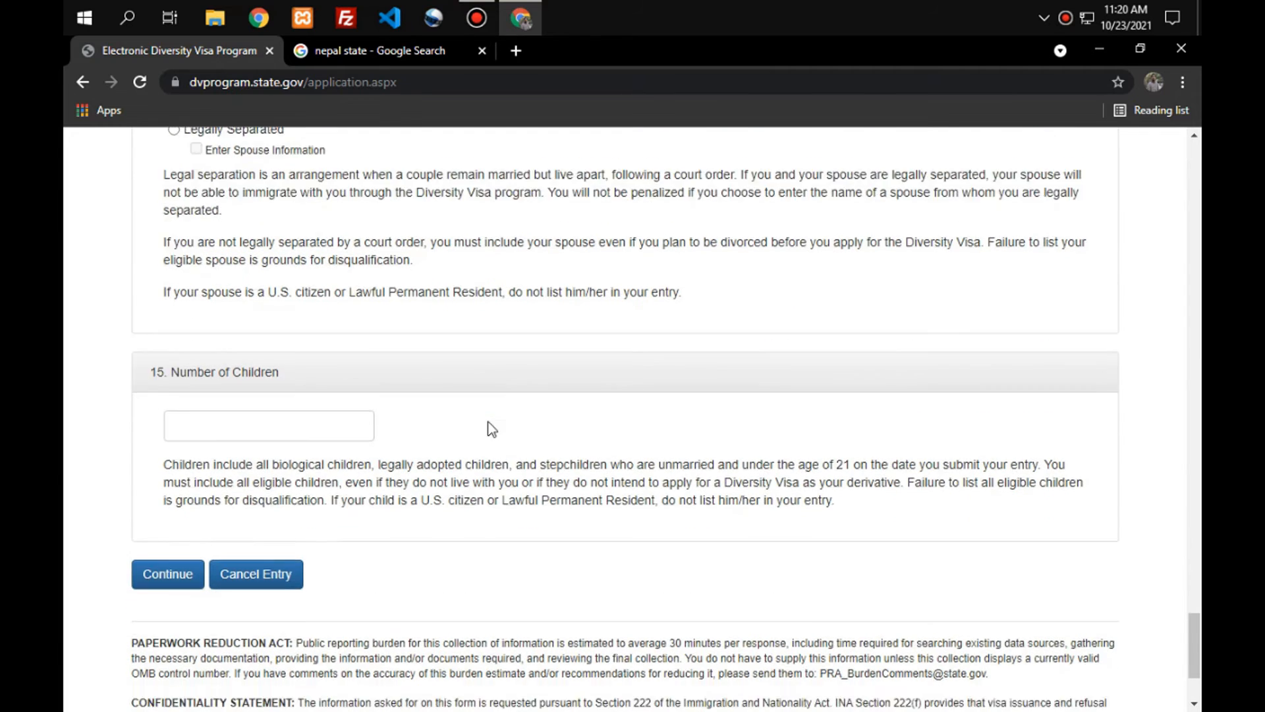
scroll(500, 497, "up", 20)
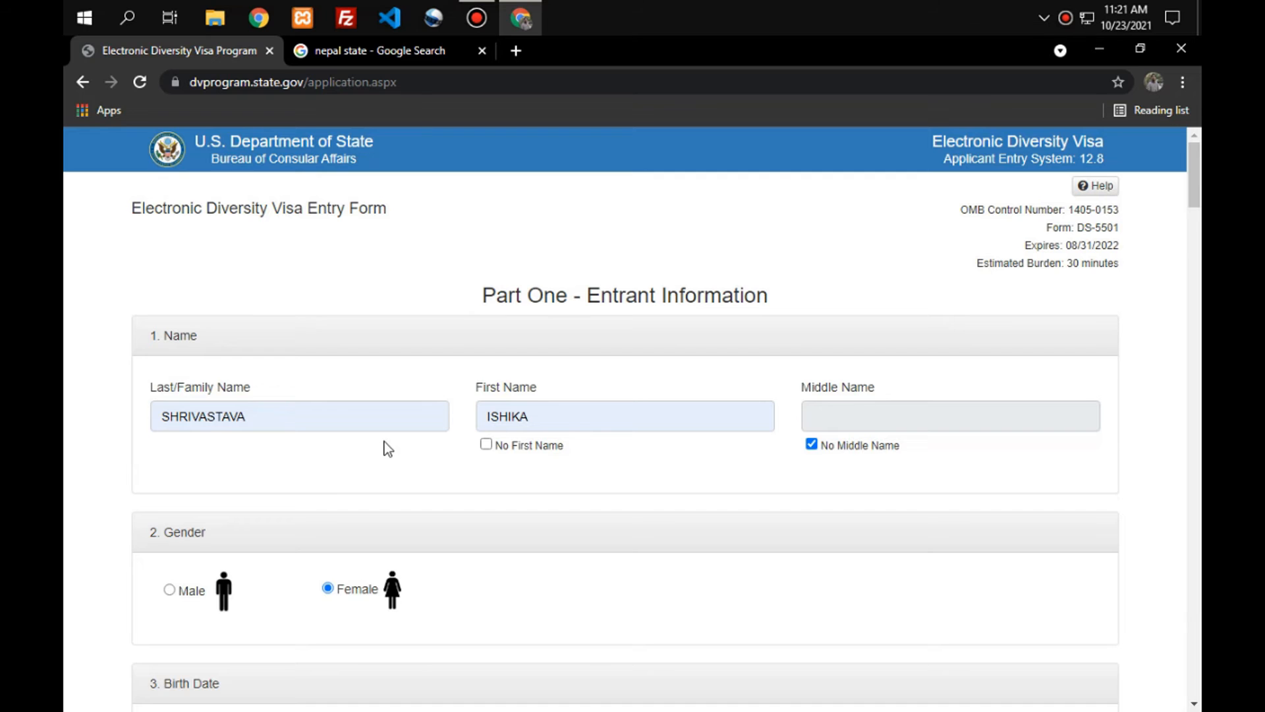
Scroll through the form down to Number of Children and continue to the review page.
scroll(597, 425, "down", 4)
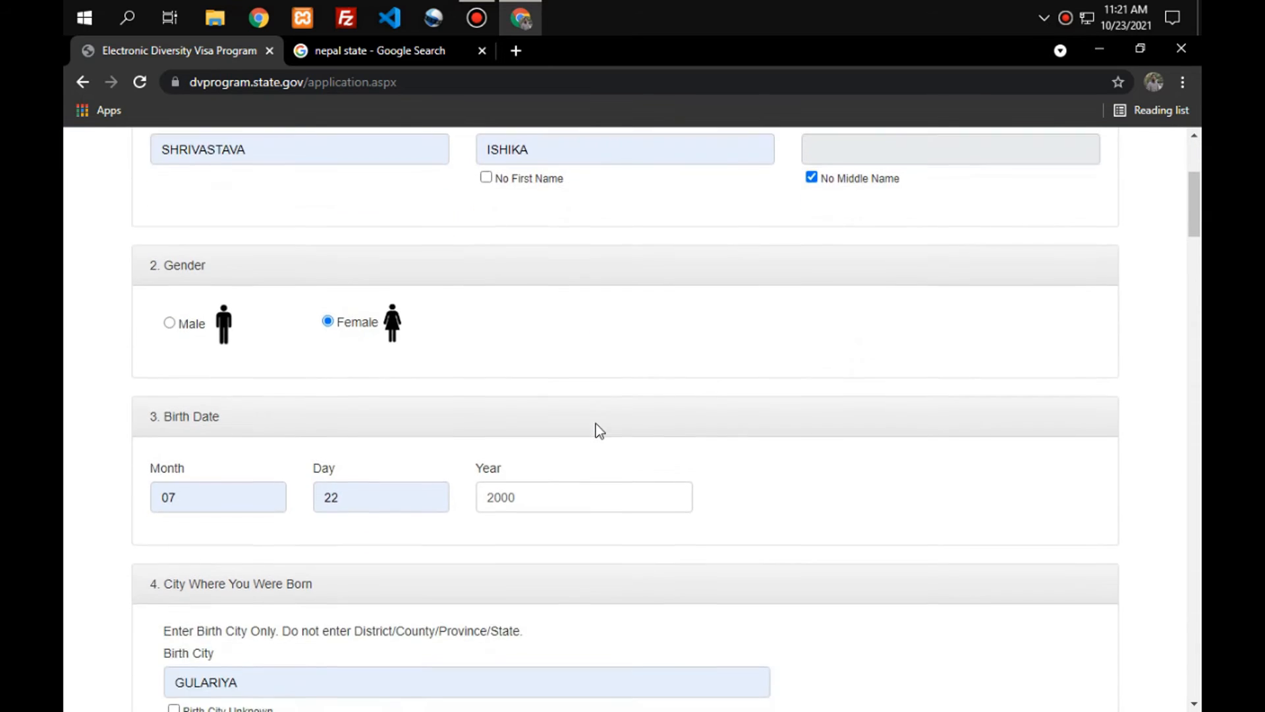
scroll(599, 430, "down", 5)
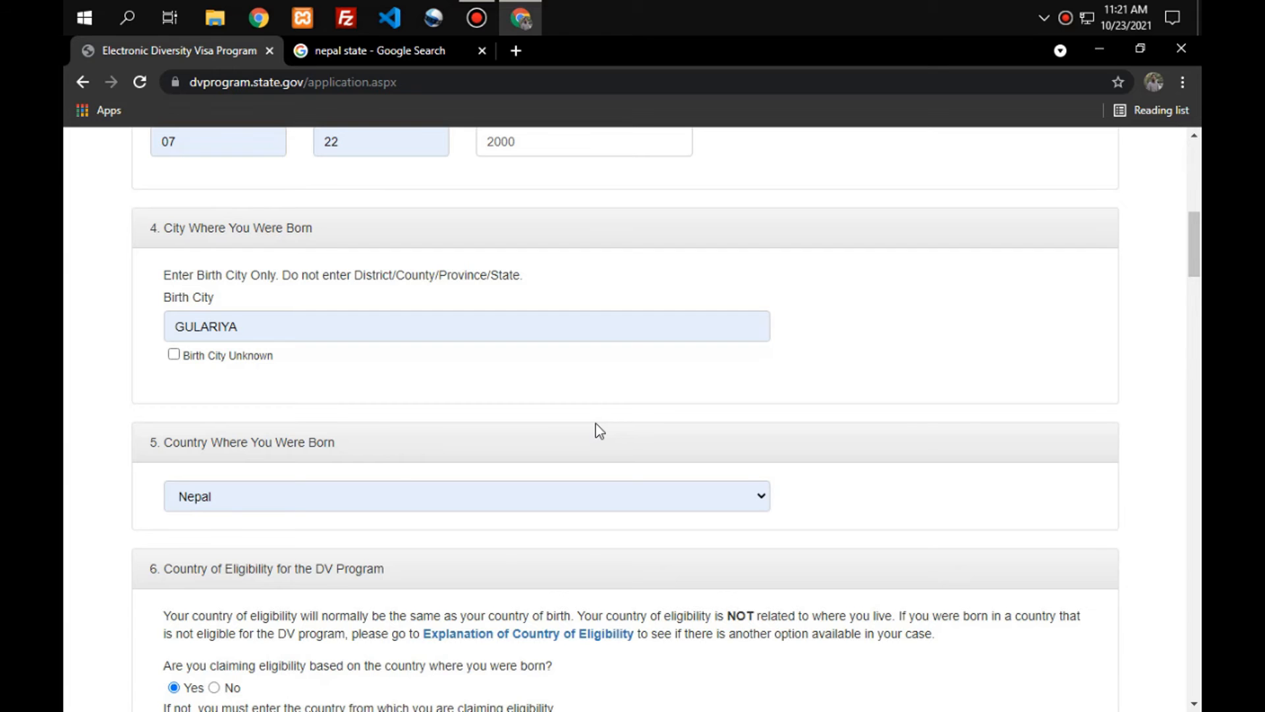
scroll(597, 425, "down", 3)
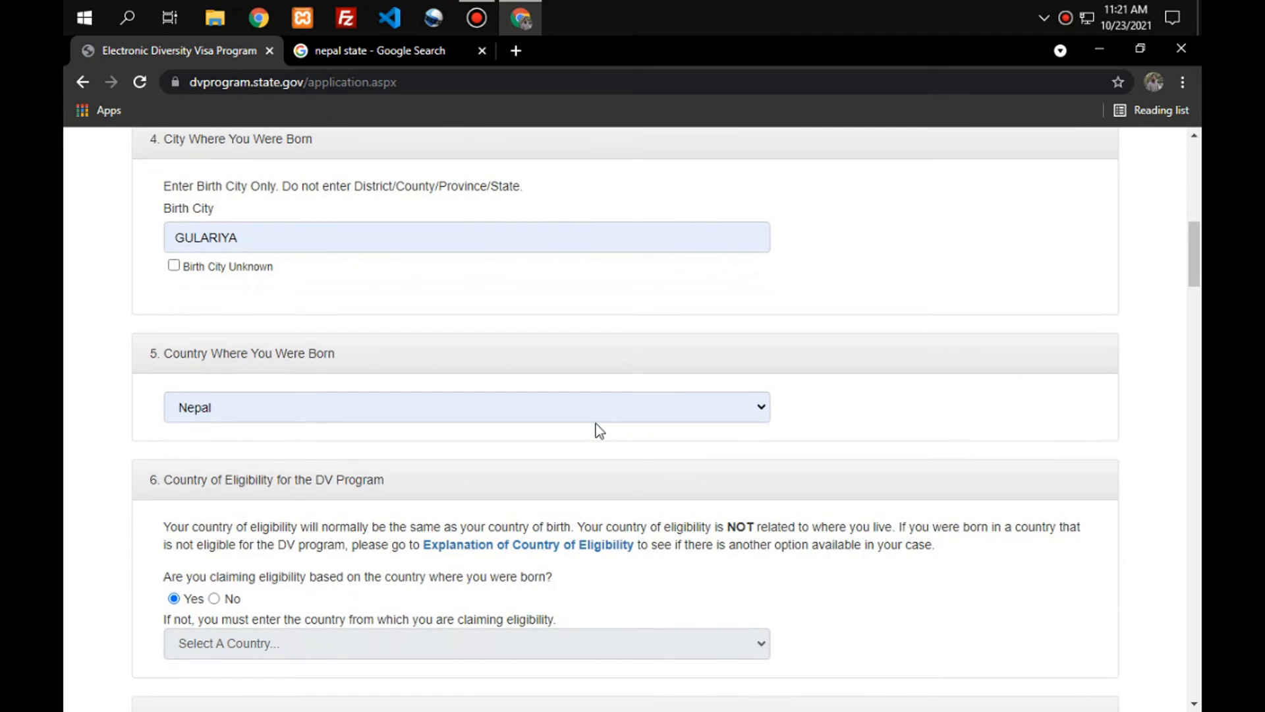
scroll(596, 424, "down", 7)
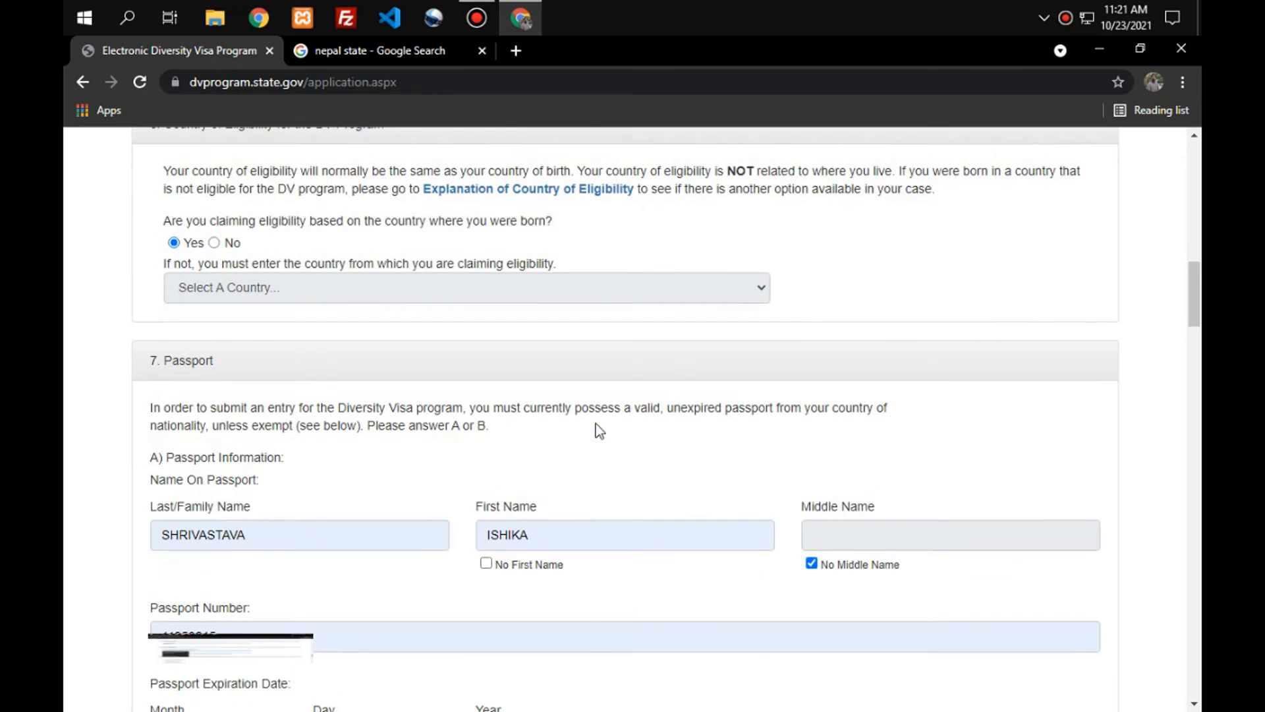
scroll(599, 430, "down", 1)
scroll(599, 430, "down", 2)
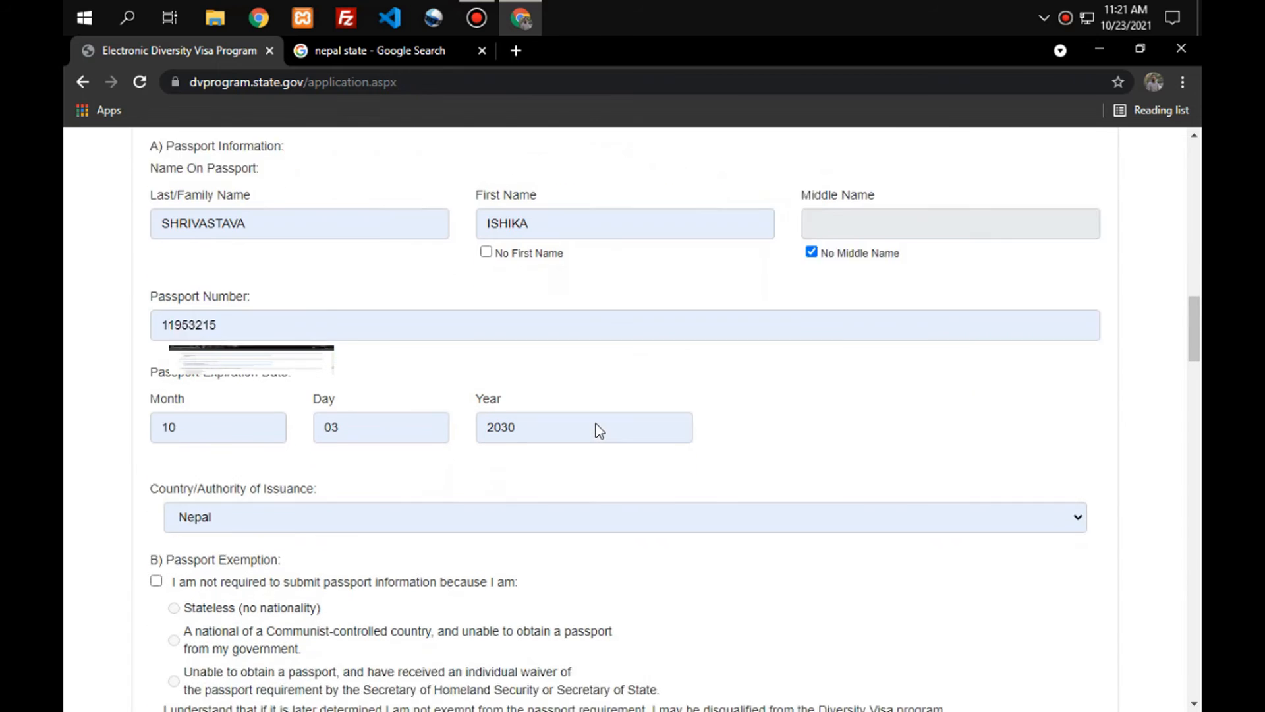
scroll(599, 430, "down", 10)
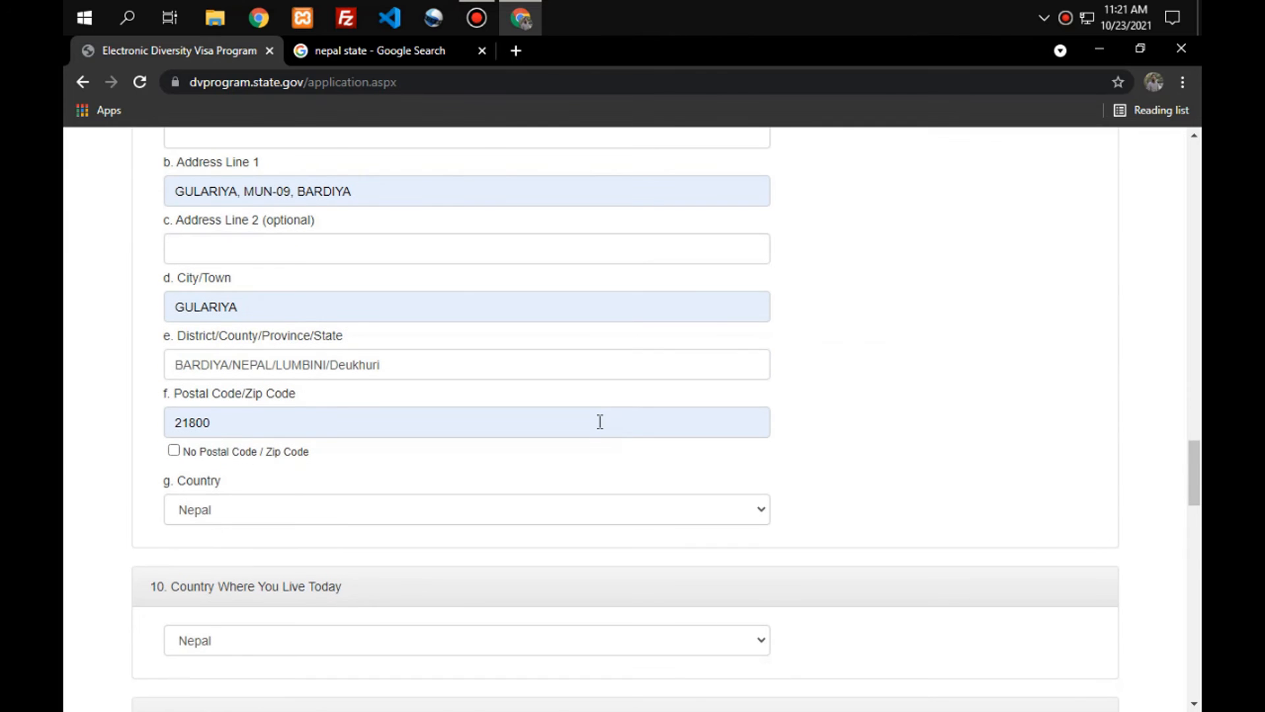
scroll(600, 422, "down", 15)
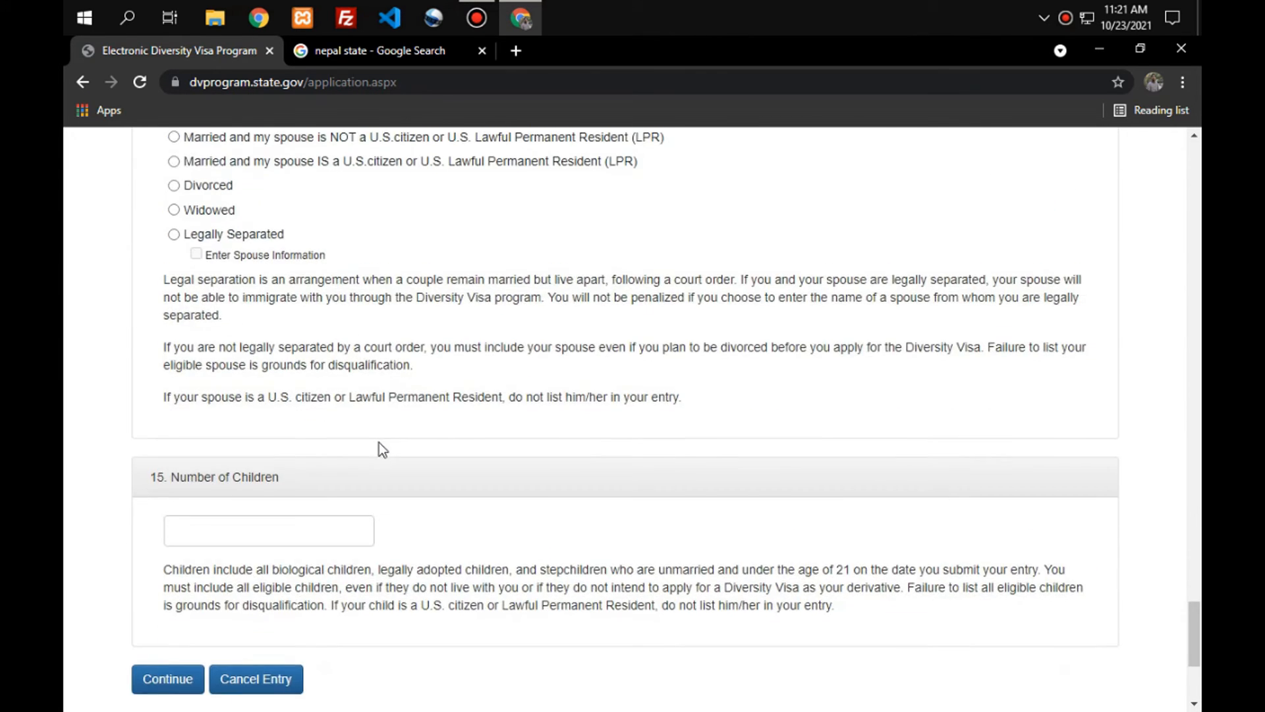
left_click(187, 422)
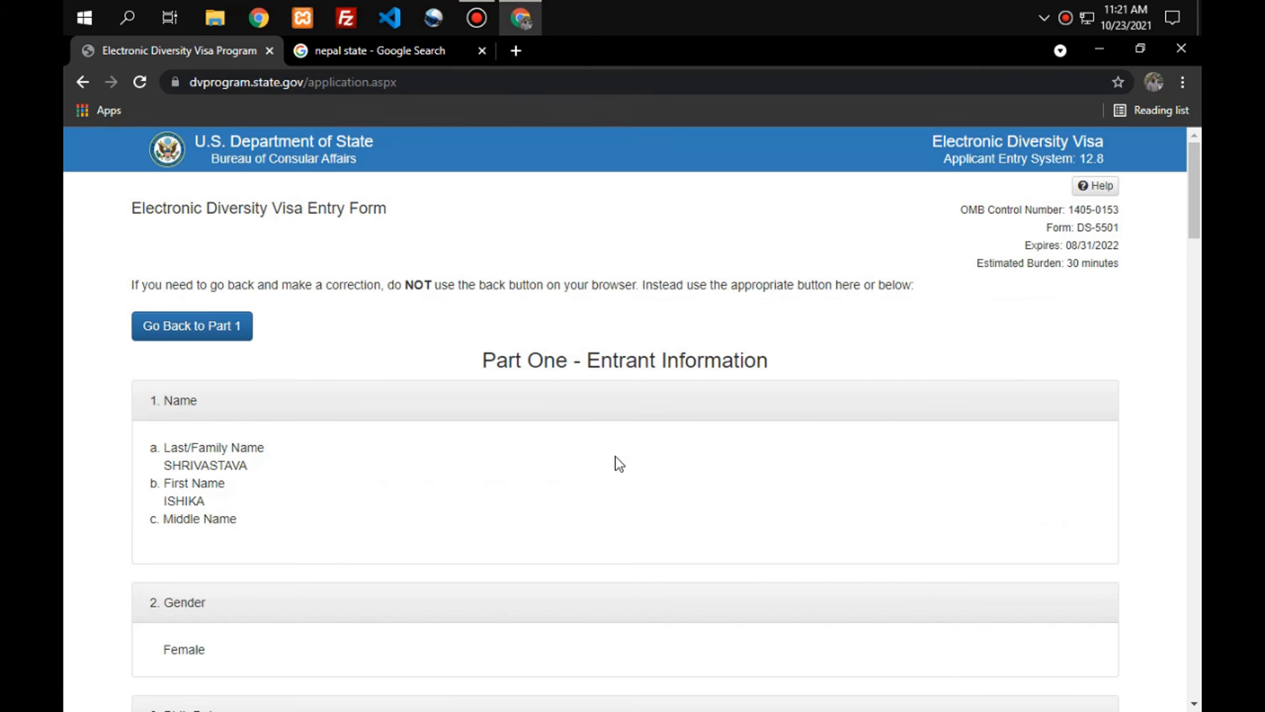
scroll(551, 346, "down", 1)
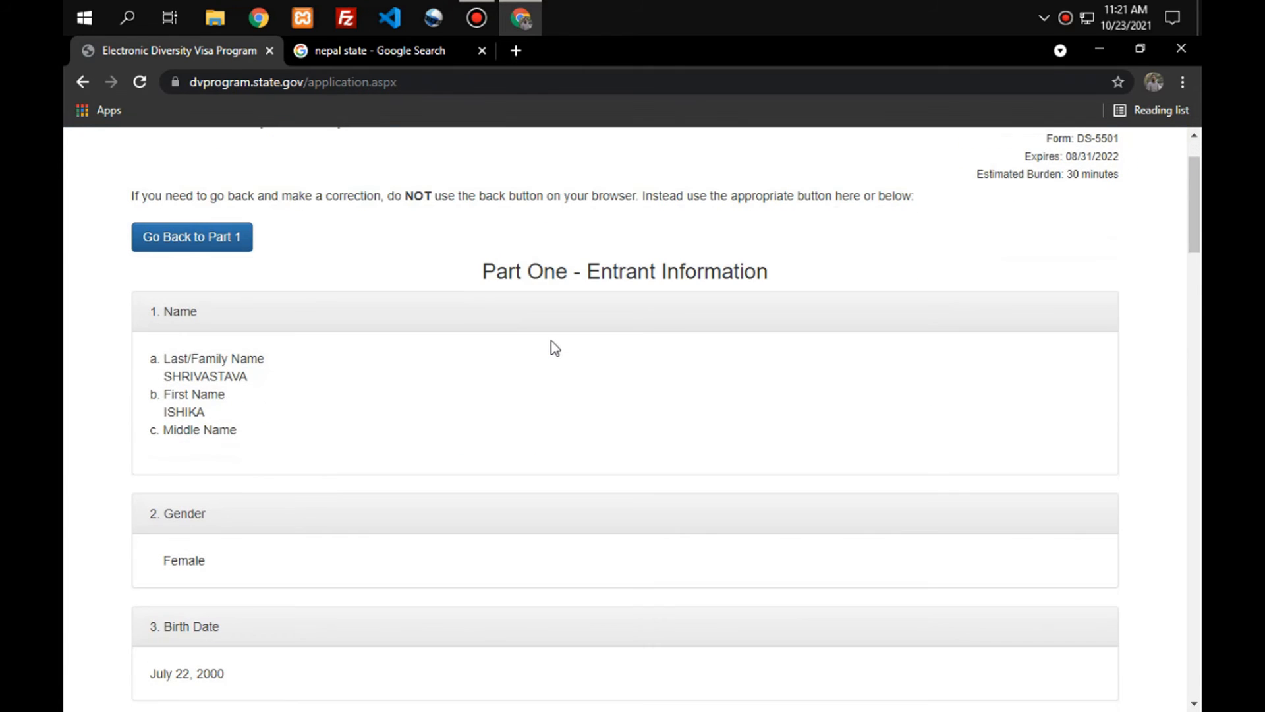
scroll(555, 360, "down", 2)
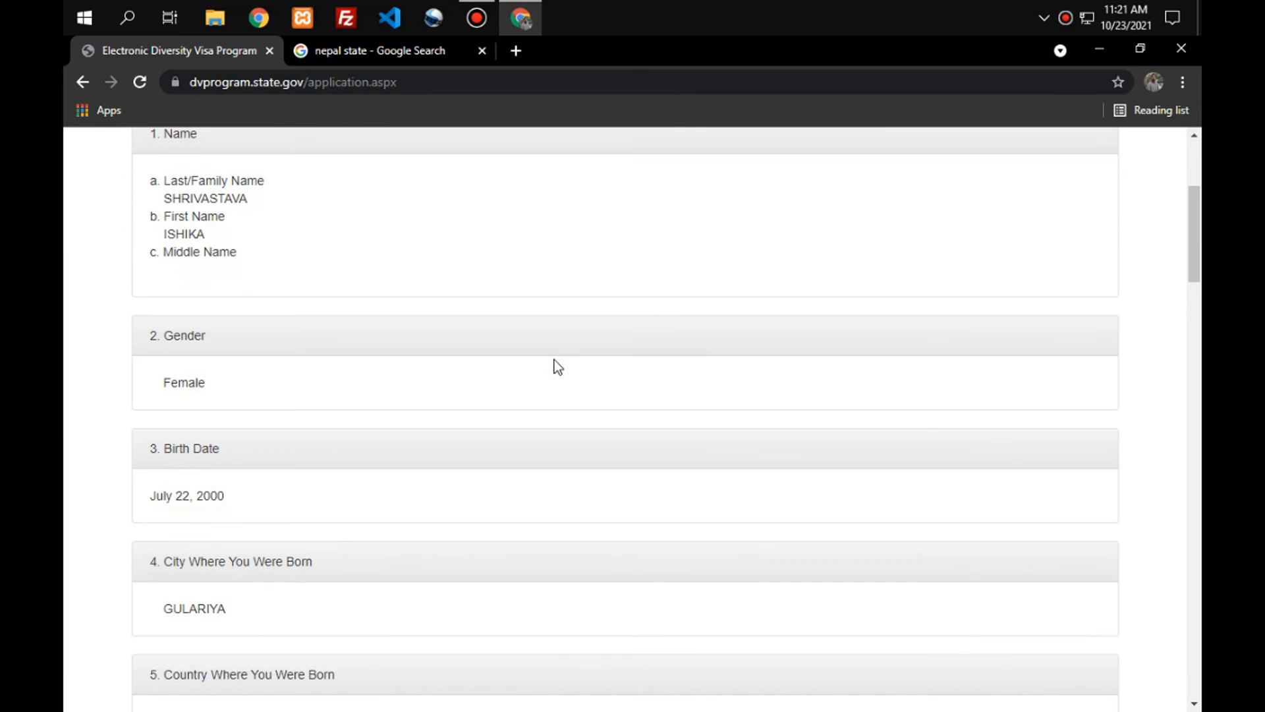
scroll(189, 282, "down", 2)
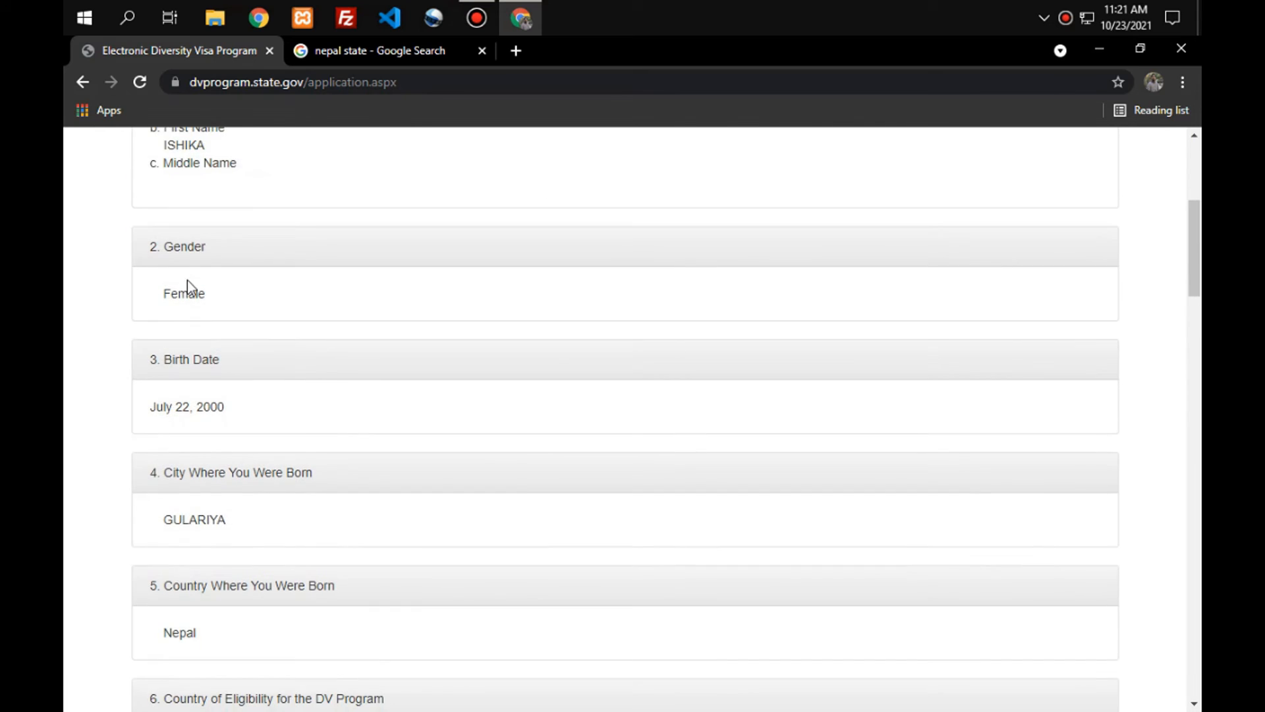
scroll(195, 327, "down", 2)
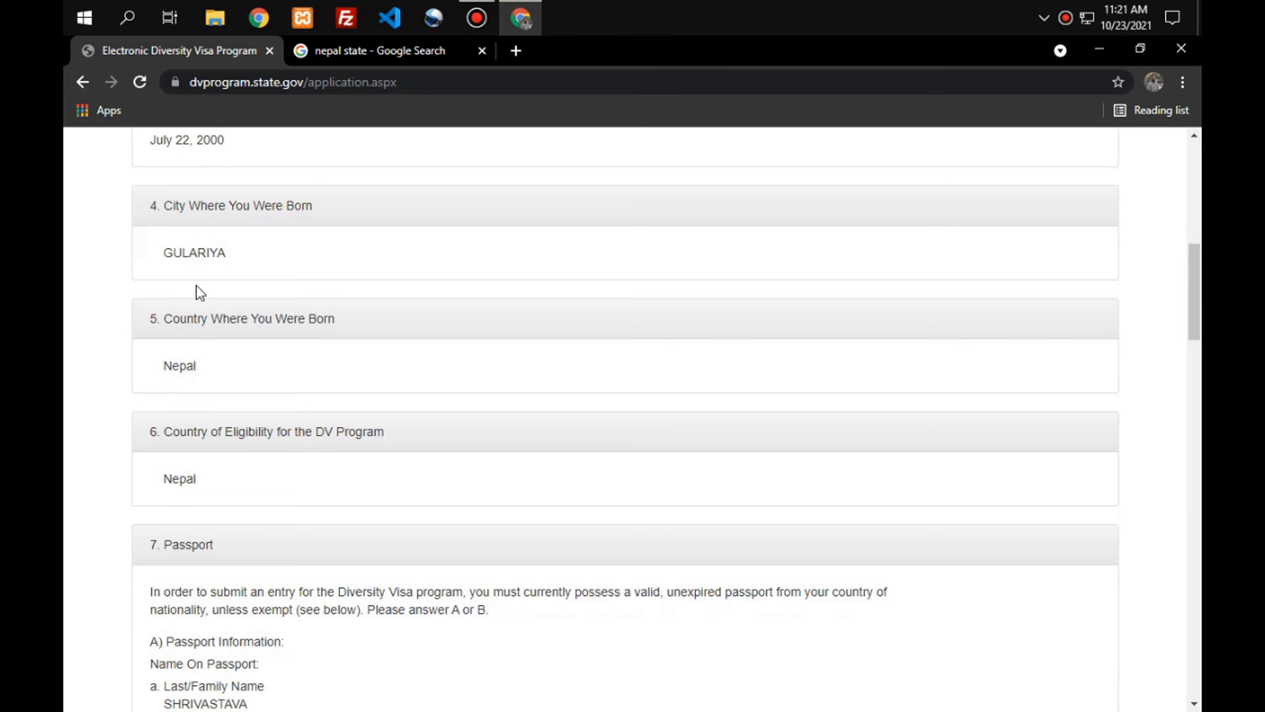
scroll(200, 280, "down", 1)
scroll(202, 280, "down", 7)
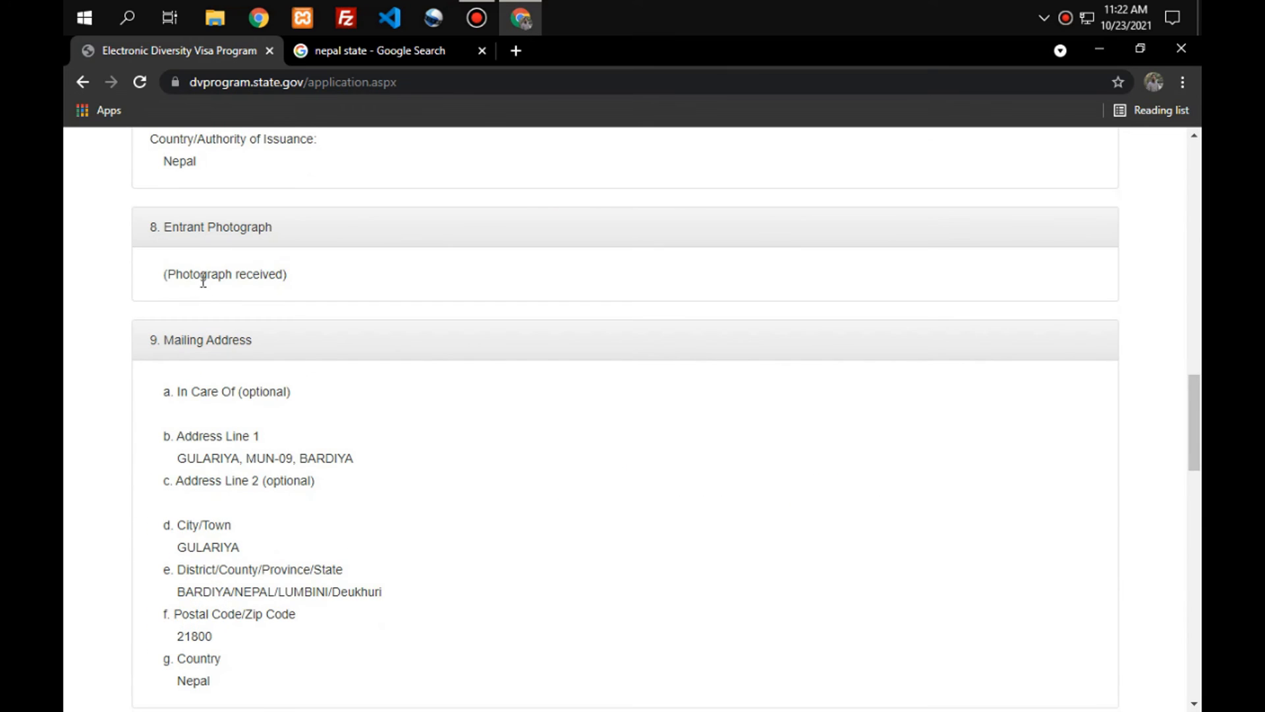
scroll(203, 280, "down", 1)
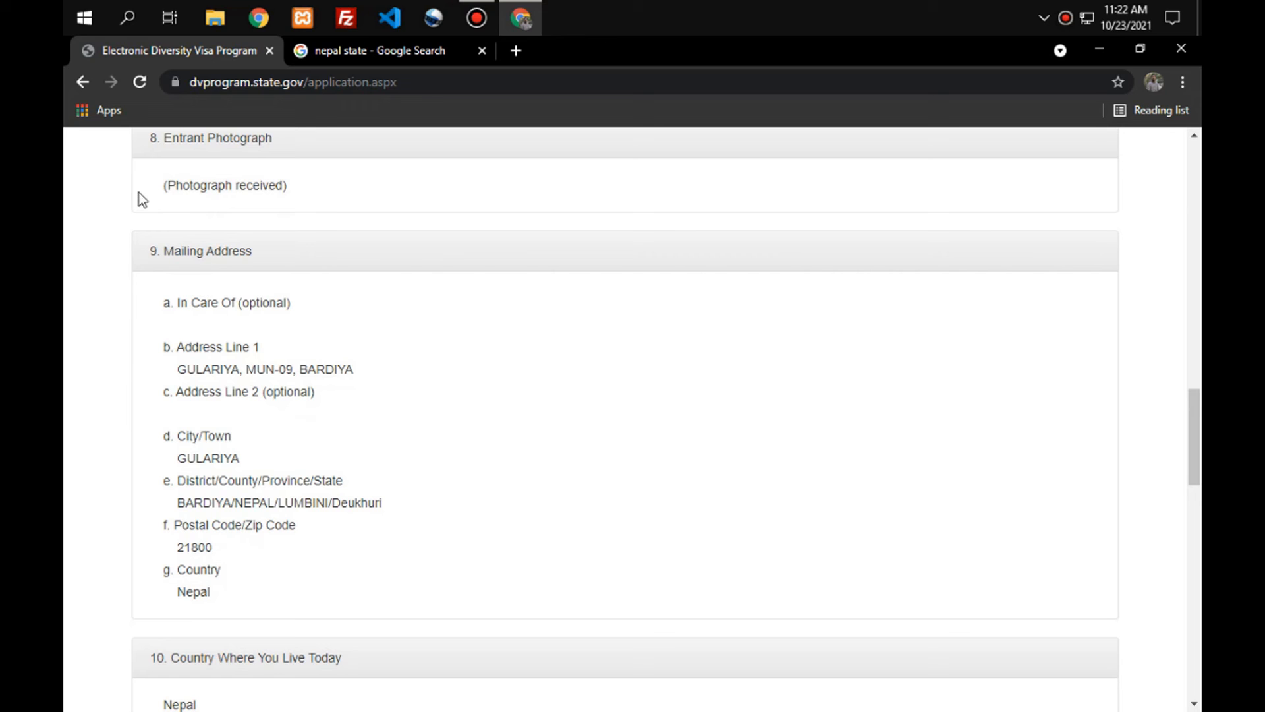
scroll(319, 323, "down", 10)
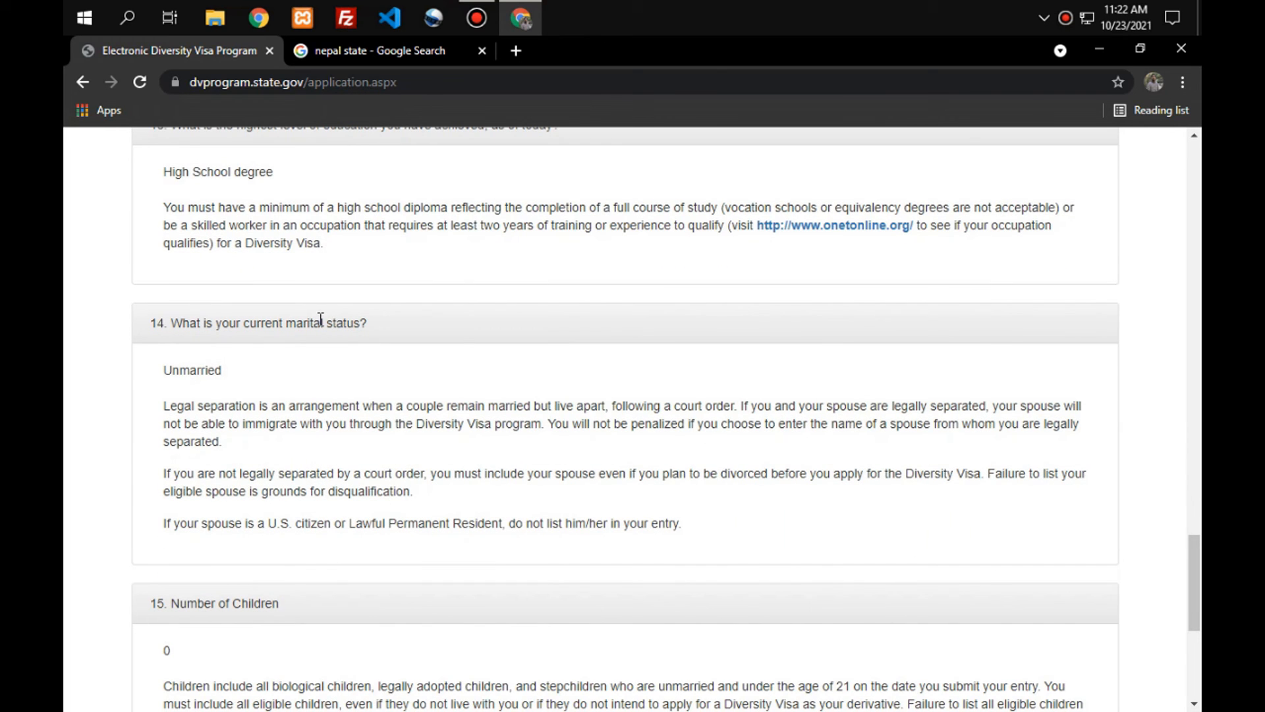
scroll(321, 319, "down", 2)
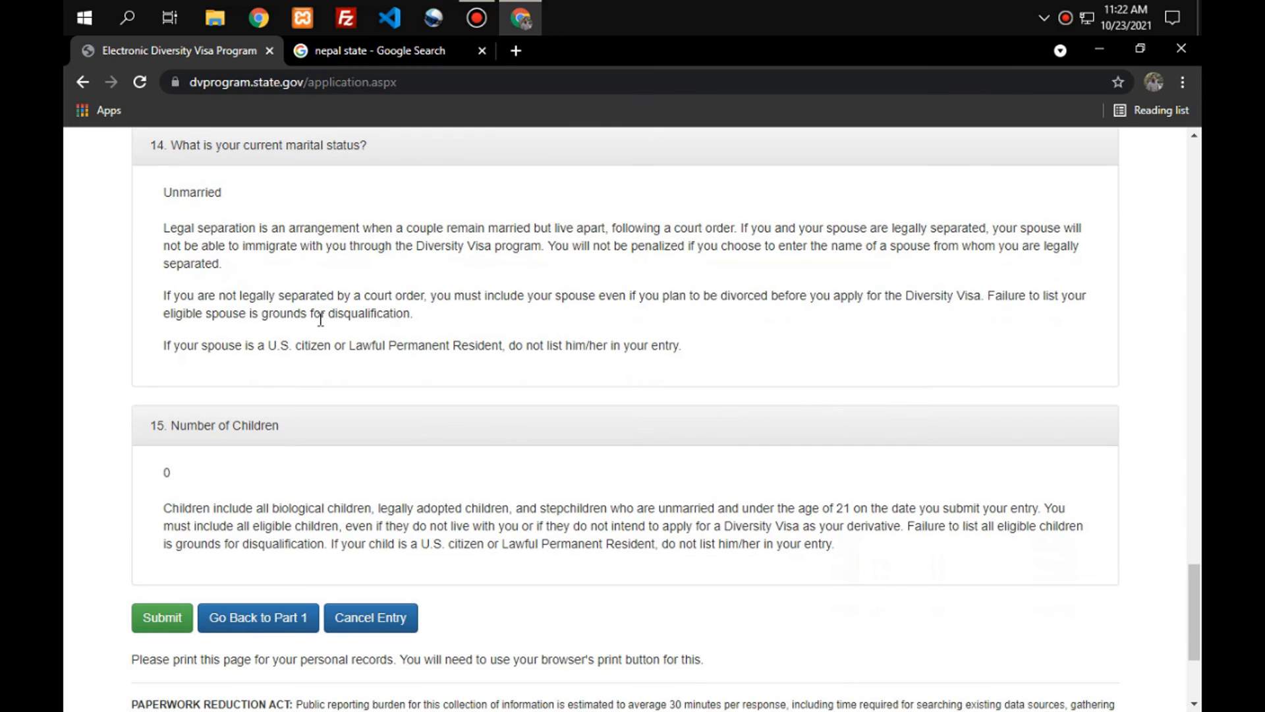
scroll(321, 319, "down", 3)
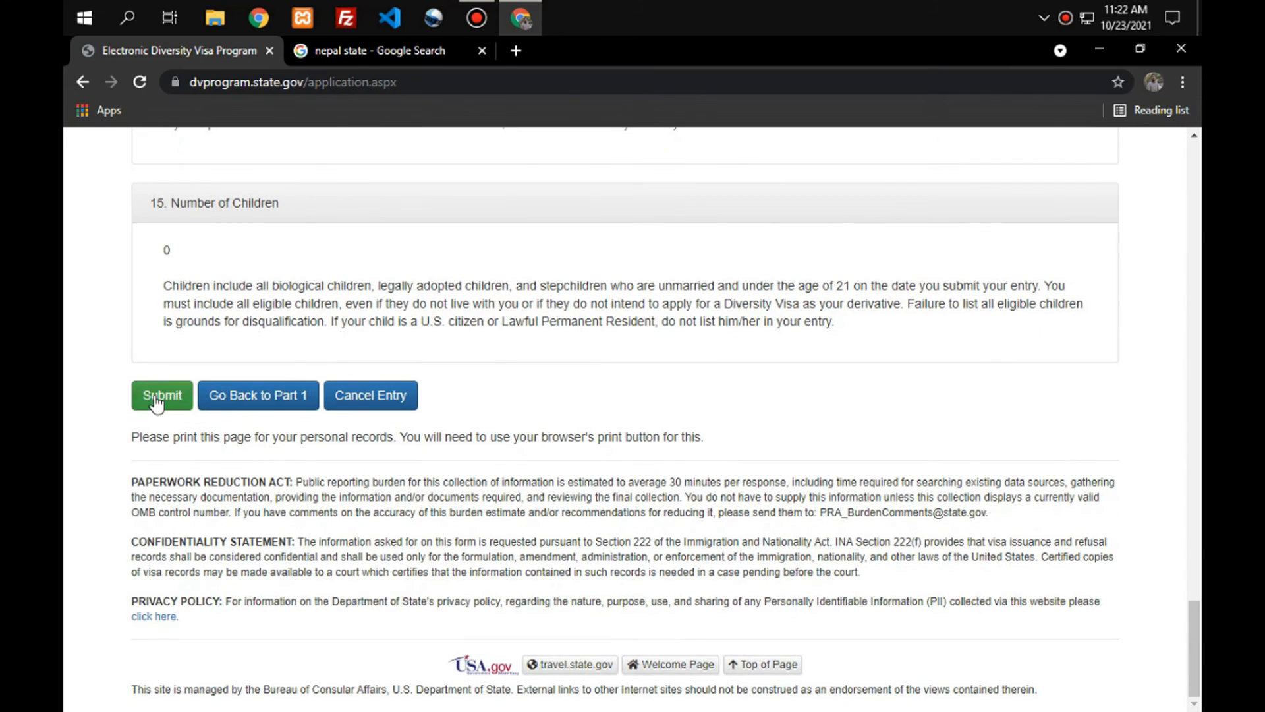
Submit the reviewed DV-2023 entry and view the Entry Received confirmation.
left_click(166, 408)
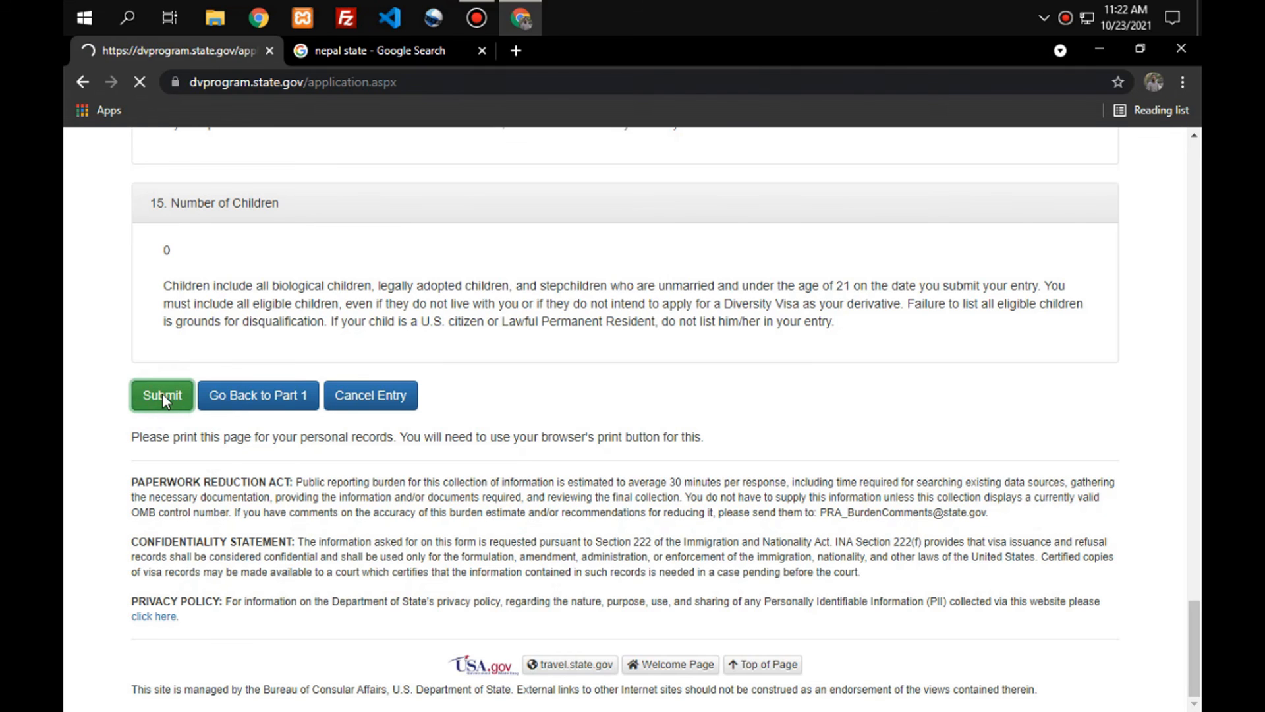
scroll(670, 411, "down", 1)
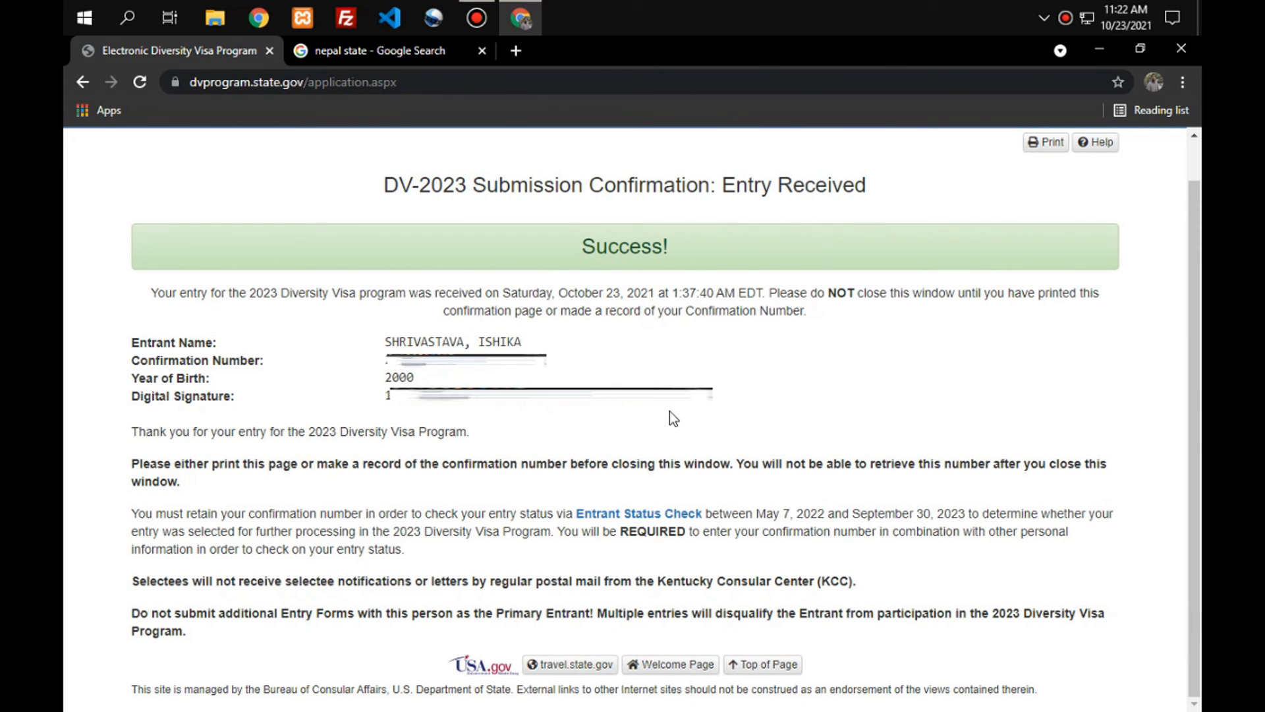